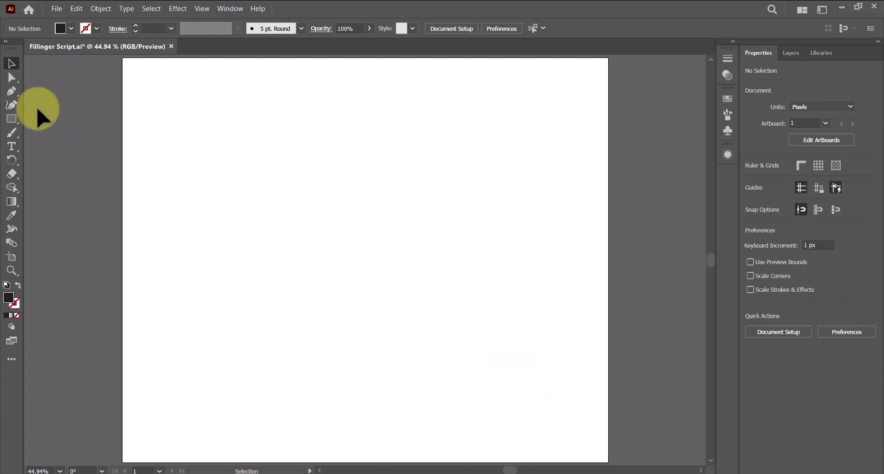
Step: Draw a dark-filled rectangle covering the whole artboard as a background, about 1205 by 1006 px
click(13, 121)
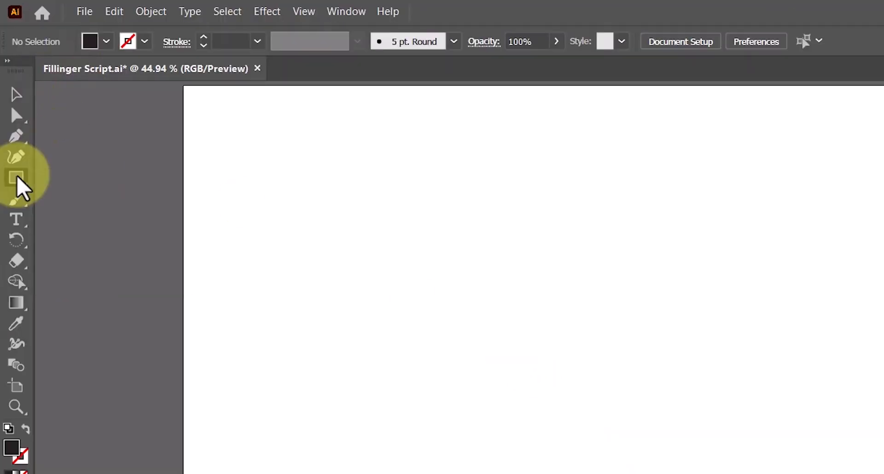
click(13, 121)
click(44, 118)
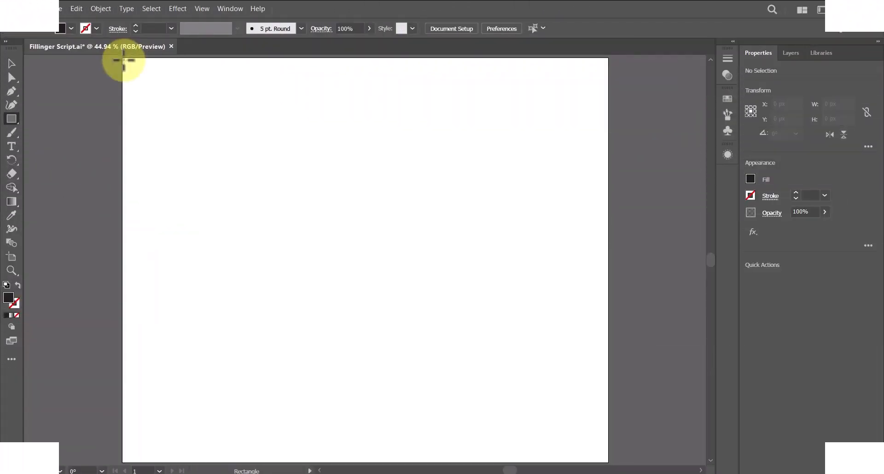
drag(184, 86, 235, 136)
mouse_move(181, 115)
mouse_down()
mouse_move(501, 409)
mouse_move(611, 465)
mouse_up()
Step: Lock the background rectangle in place
click(10, 64)
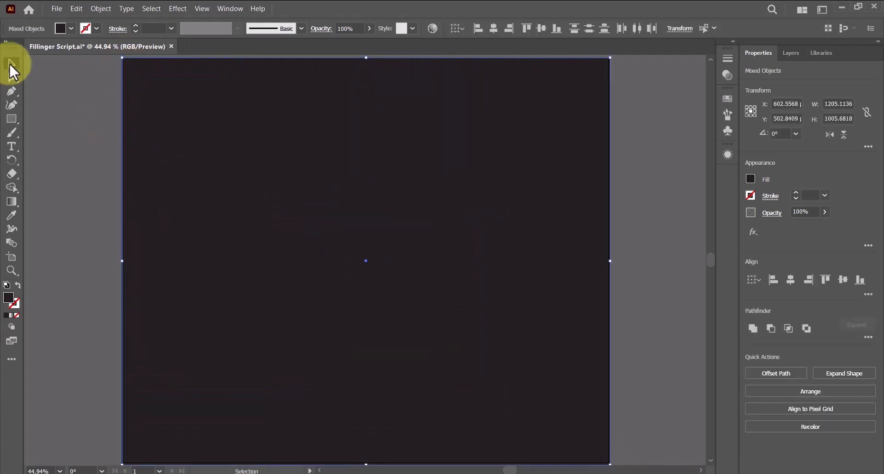
click(95, 7)
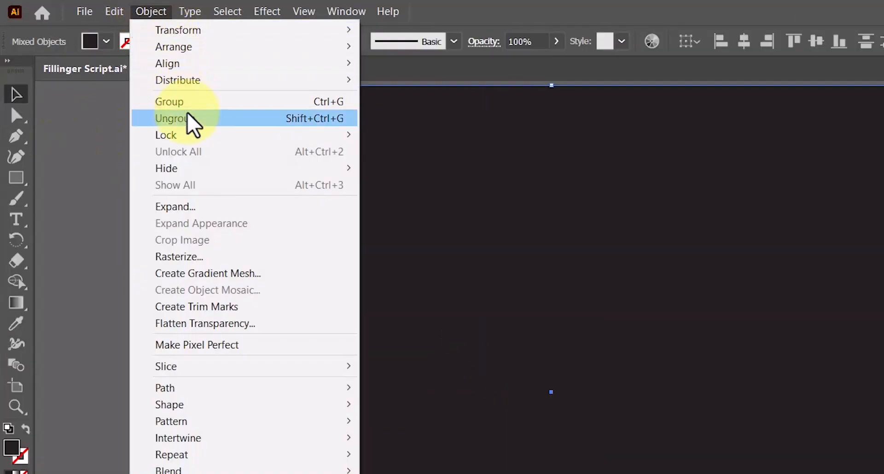
mouse_move(184, 135)
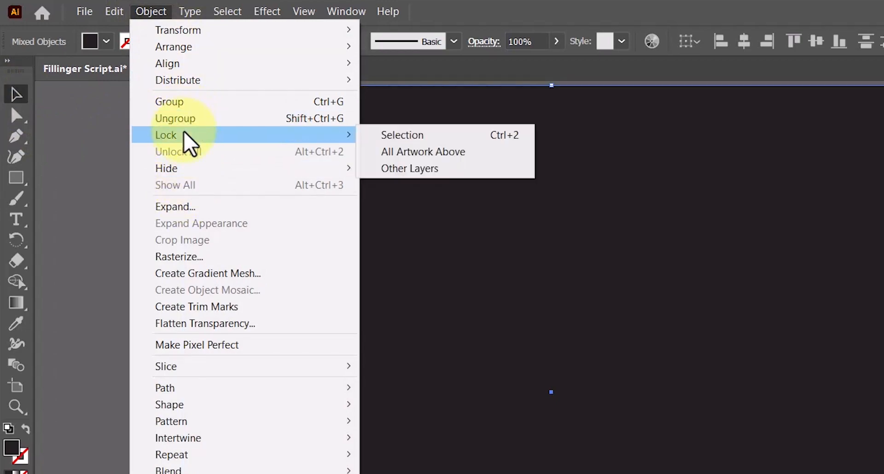
click(387, 137)
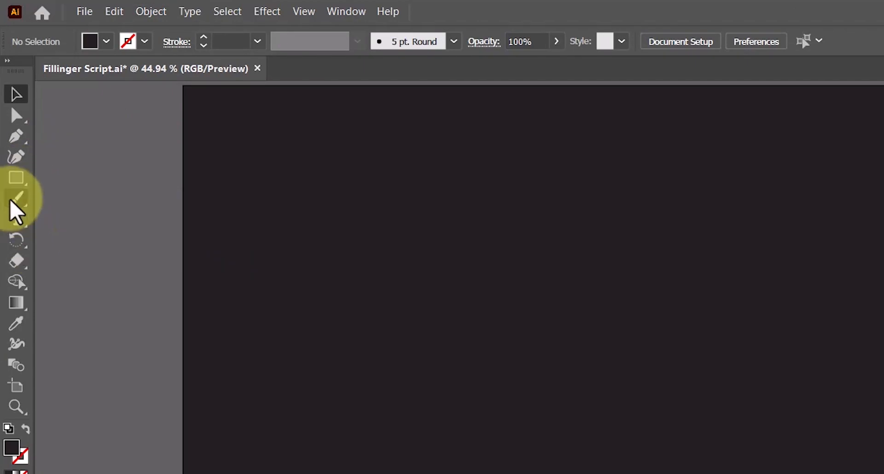
Step: Add the letter "S" as text near the middle of the artboard and fill it with white
click(12, 146)
click(90, 219)
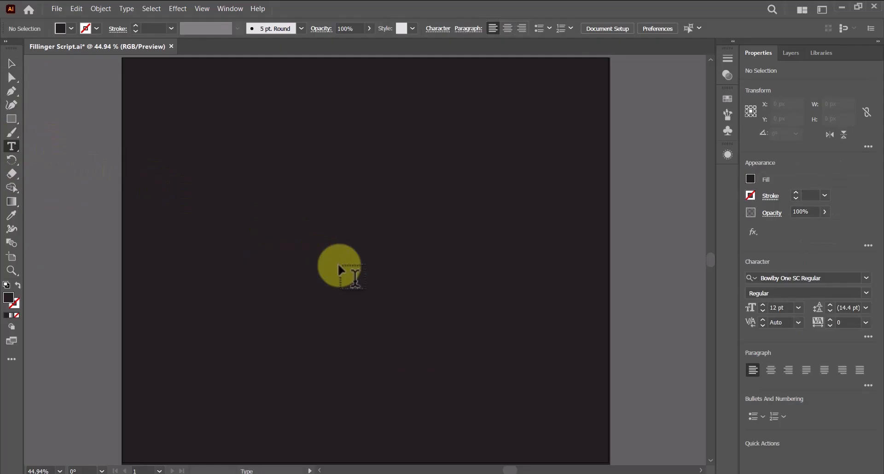
click(507, 405)
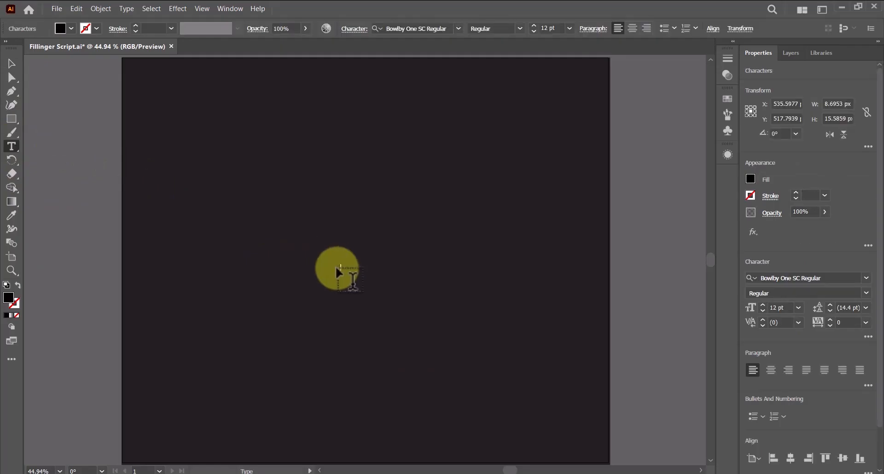
click(11, 64)
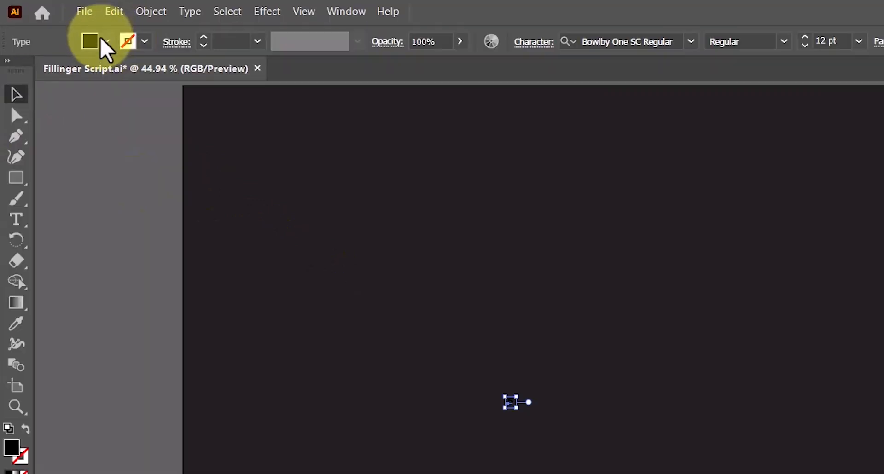
click(105, 41)
click(35, 72)
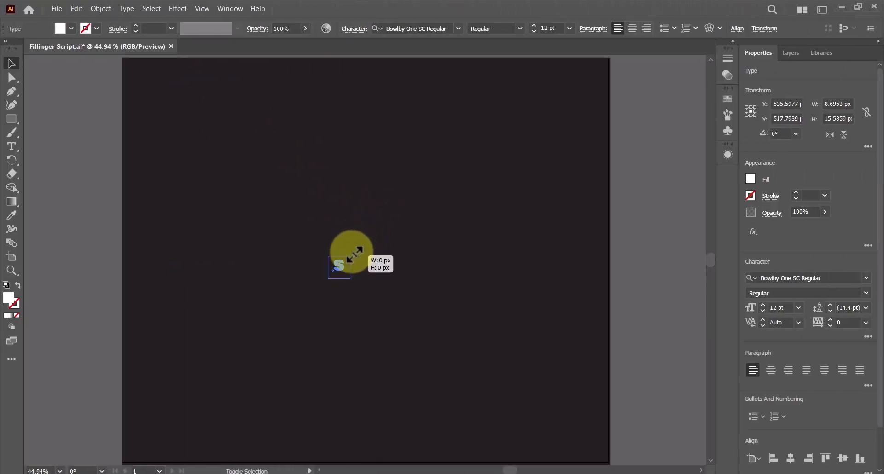
Step: Set the letter S in Lemon Regular and enlarge it to about 985 pt, centred over the background
drag(355, 252, 418, 126)
drag(381, 262, 399, 291)
click(415, 29)
text(lemon)
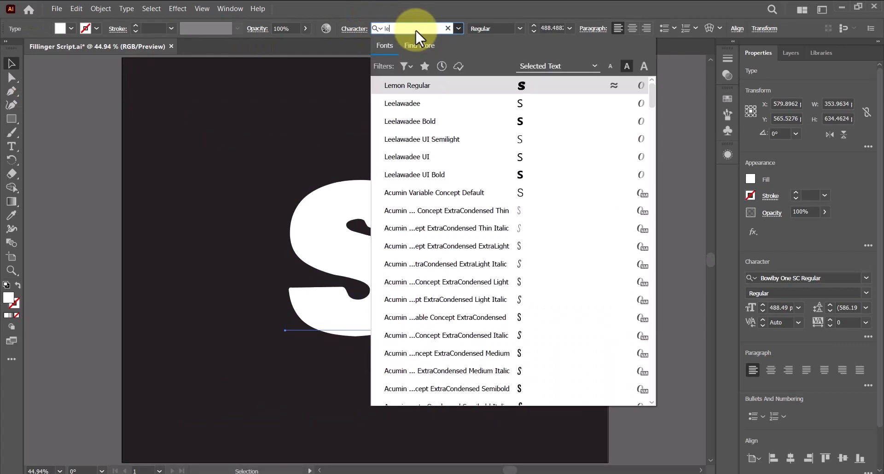
click(400, 86)
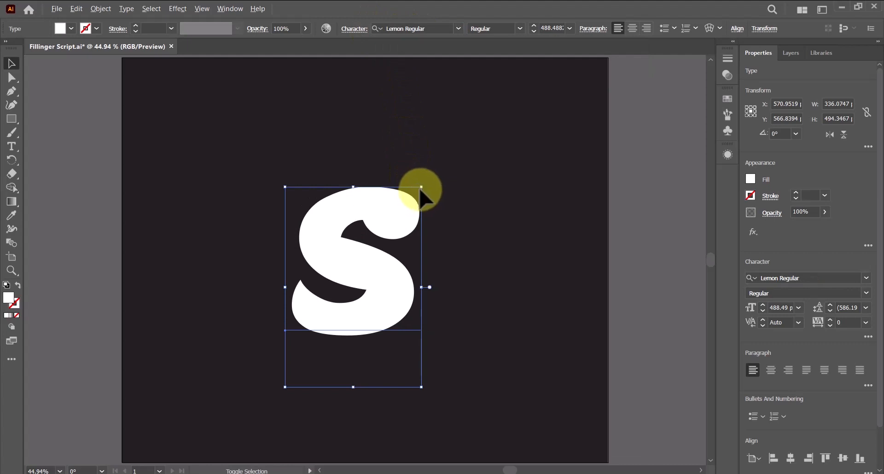
drag(421, 187, 535, 89)
drag(392, 278, 396, 287)
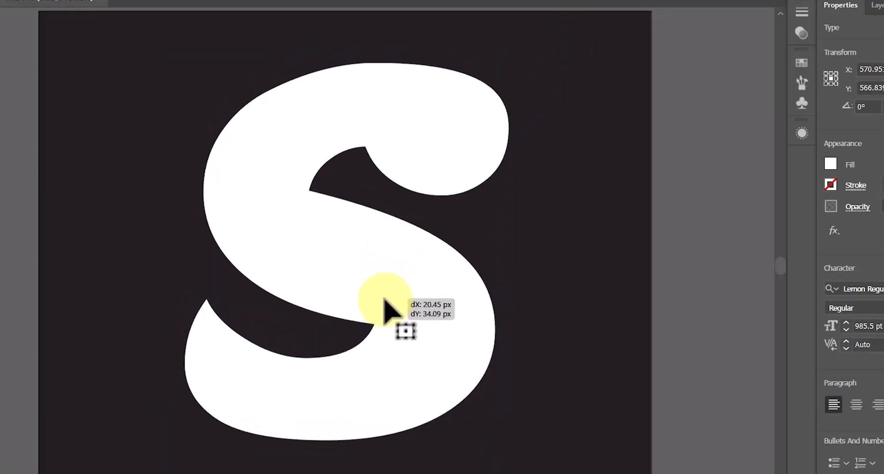
Step: Convert the letter S to outlines, ungroup the result and clear the selection
right_click(385, 310)
click(435, 345)
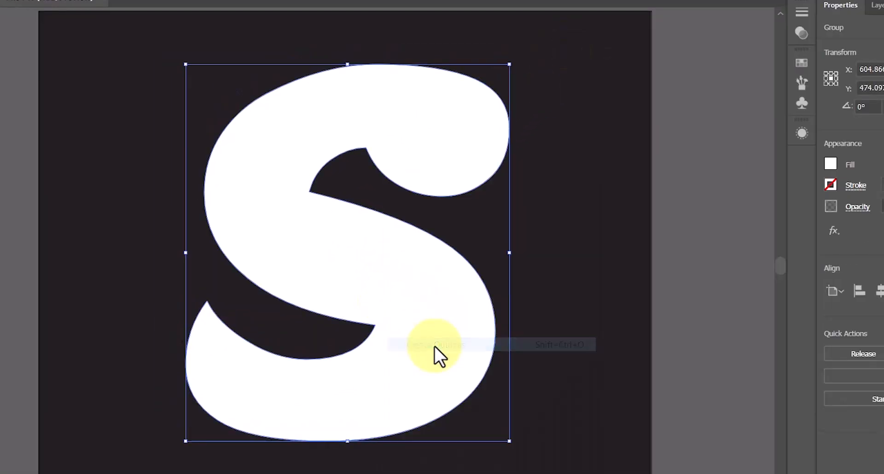
right_click(357, 257)
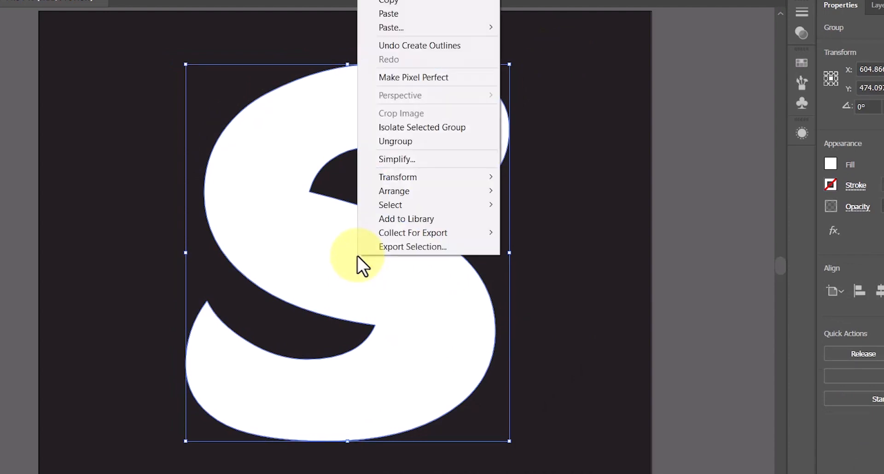
click(409, 140)
click(62, 152)
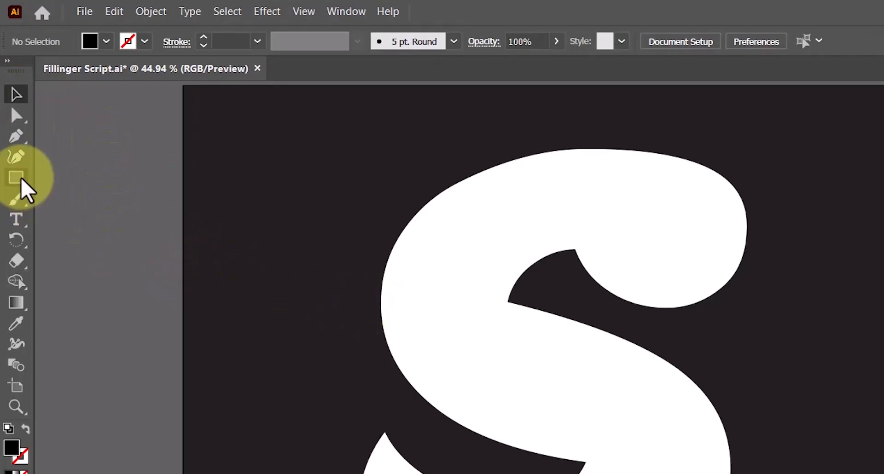
Step: Create a 6-point star with radii of 25 px and 50 px beside the letter and fill it with yellow
drag(20, 182, 65, 239)
click(40, 124)
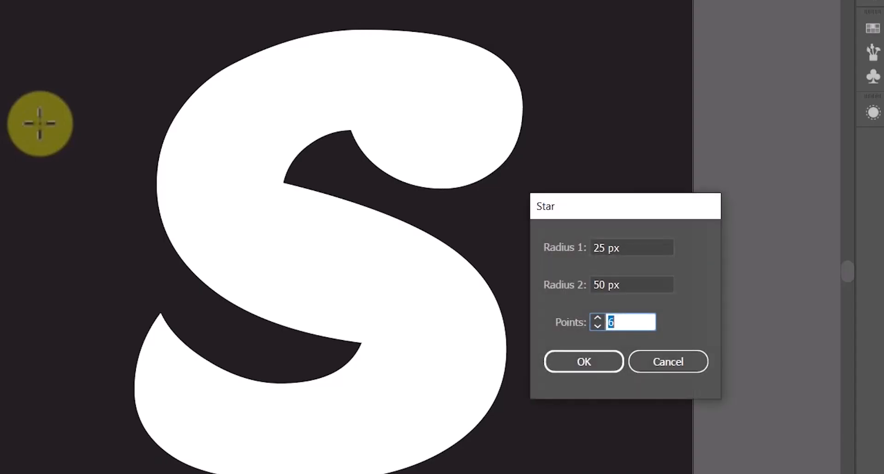
click(599, 368)
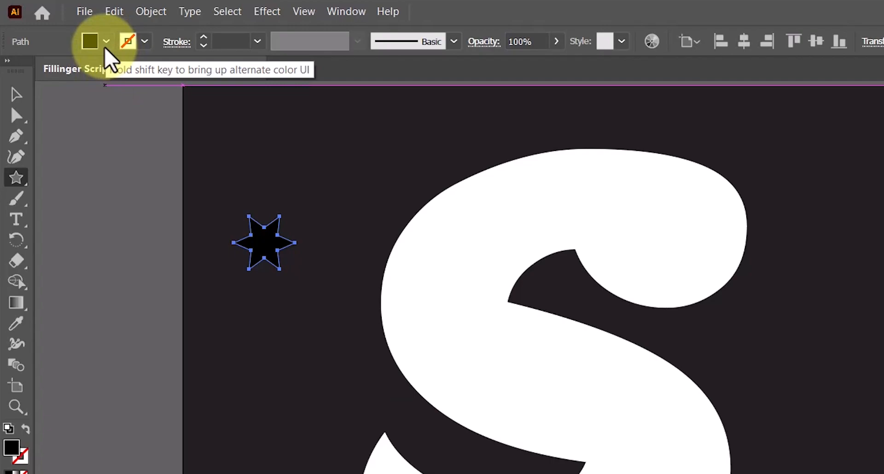
click(106, 42)
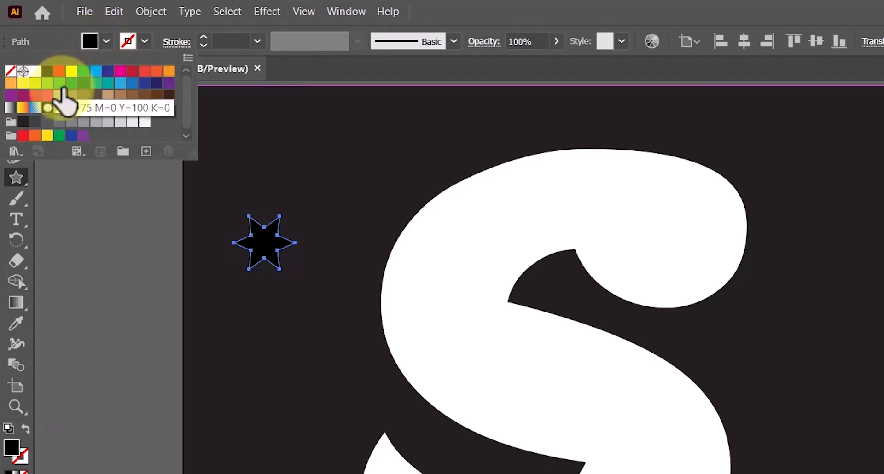
click(72, 72)
click(307, 8)
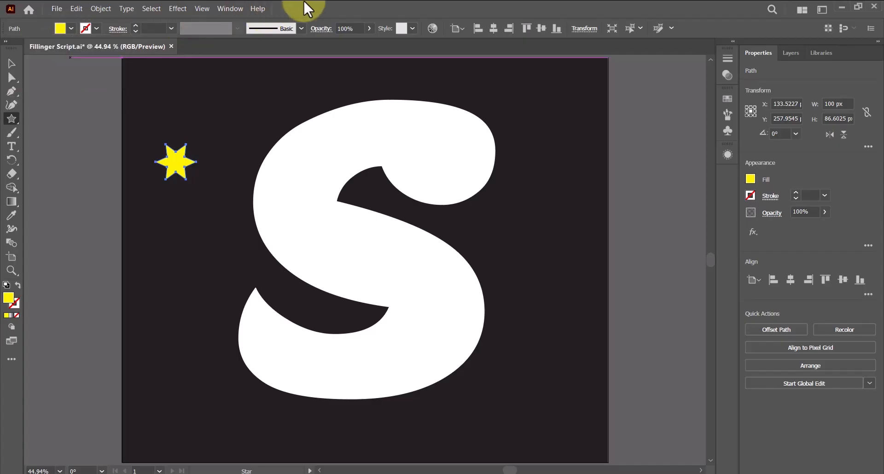
Step: Place a smaller copy of the star, about 60 px wide, below the original and fill it with magenta
click(11, 63)
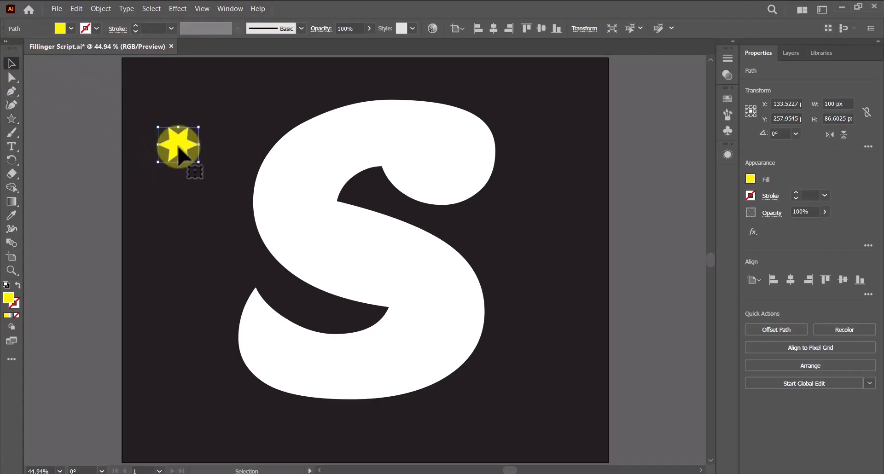
drag(179, 152, 181, 197)
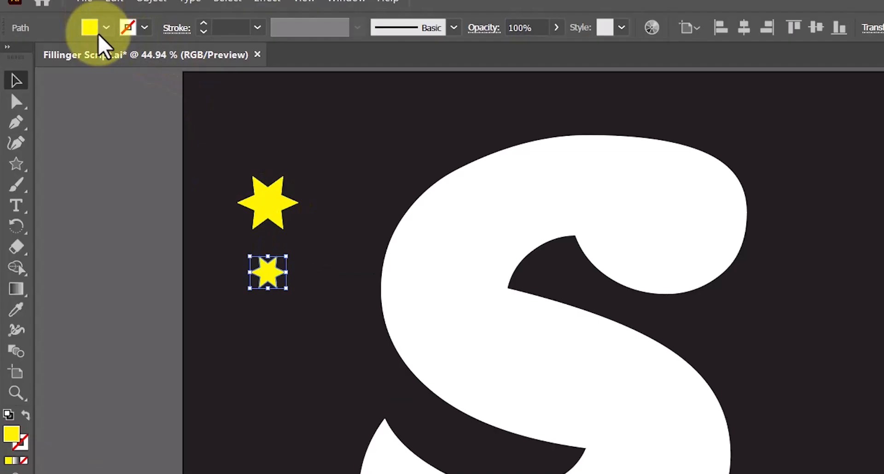
click(62, 29)
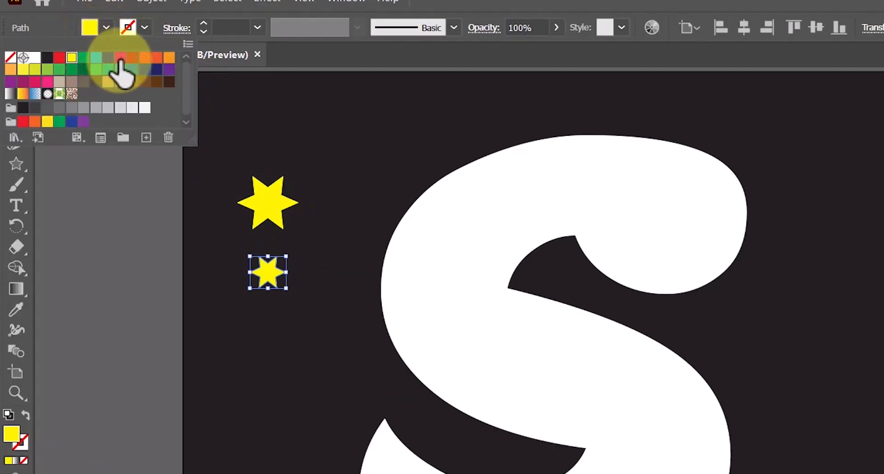
click(80, 48)
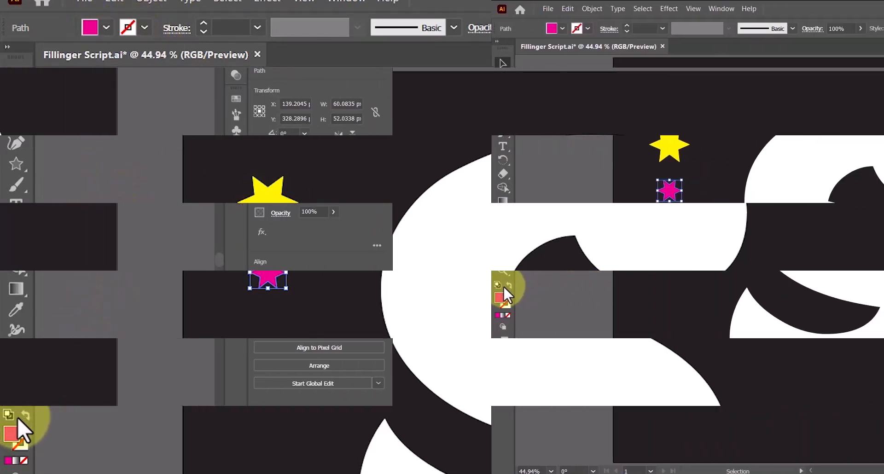
Step: Swap the small star's fill and stroke so only the outline is magenta, and set its stroke to 3 pt
click(24, 416)
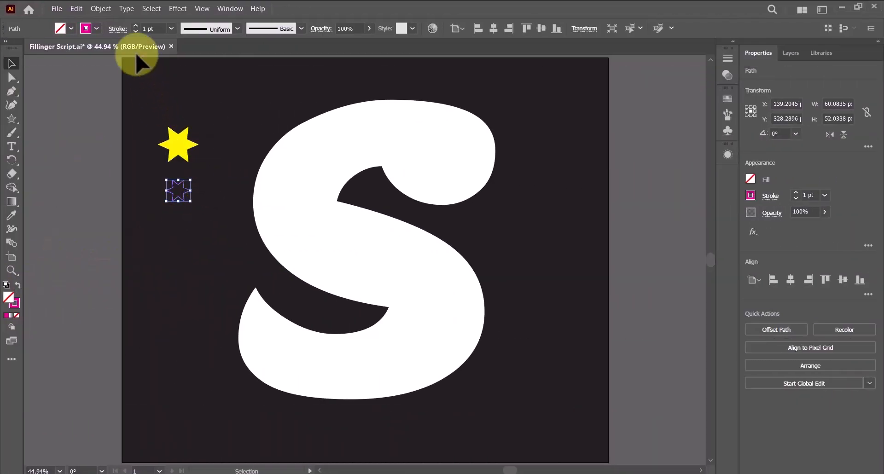
click(136, 26)
click(135, 26)
click(148, 162)
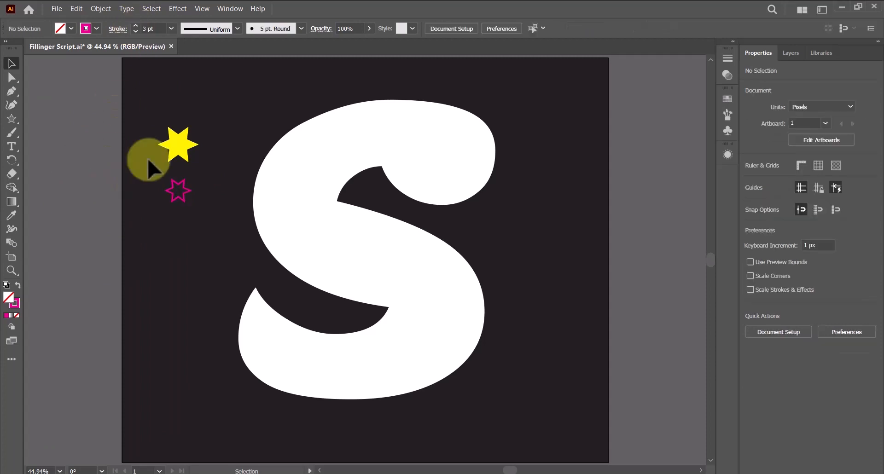
Step: Group both stars and fill the letter S with them using the Fillinger script at max 10, min 4, distance 0 and resize 70
drag(173, 157, 211, 220)
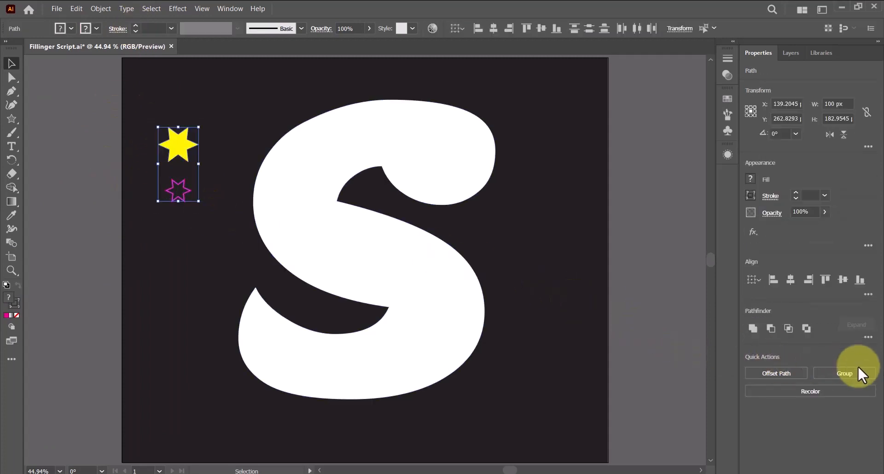
drag(138, 88, 497, 350)
click(56, 8)
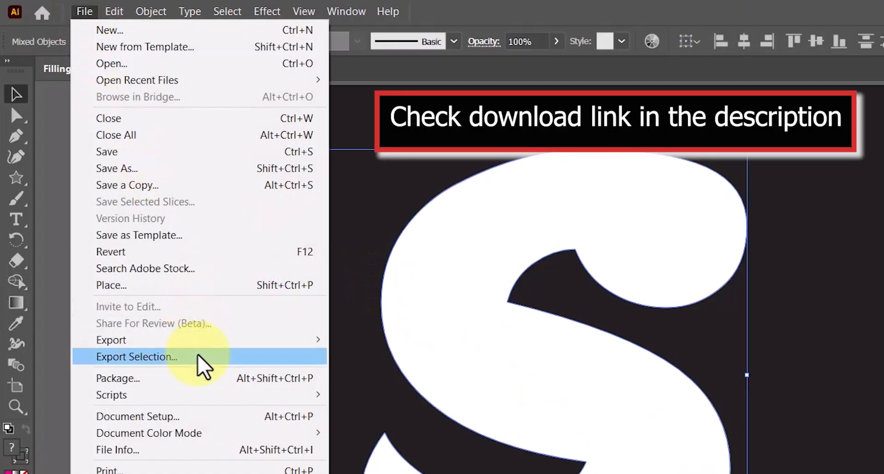
mouse_move(131, 263)
click(366, 385)
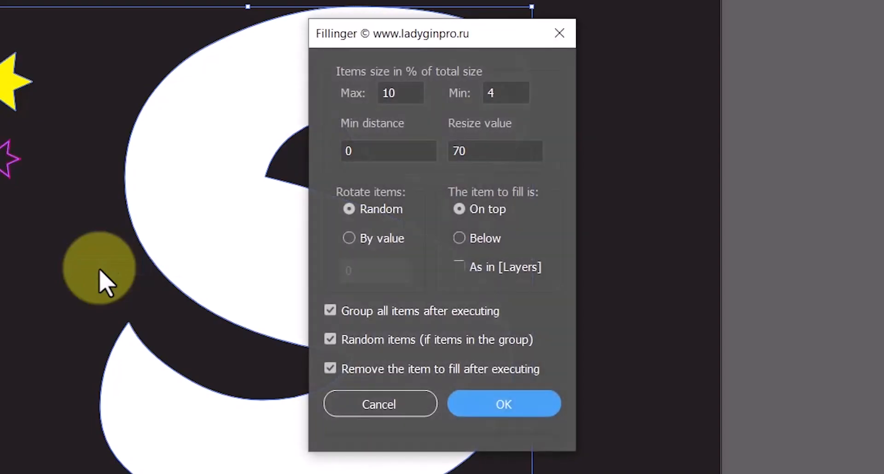
click(514, 412)
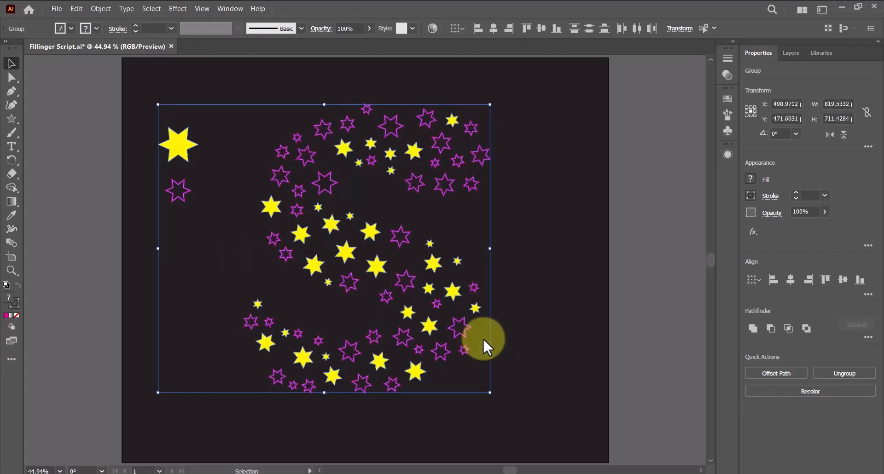
click(87, 177)
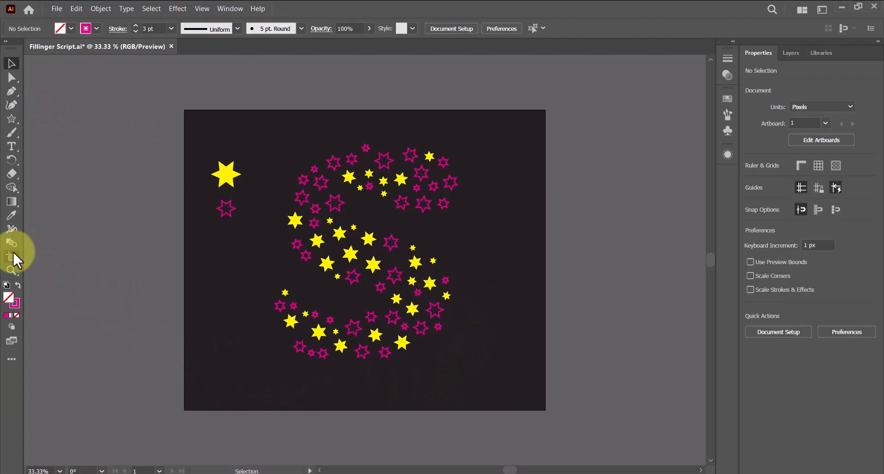
Step: Duplicate the artboard with its artwork to the right of the original, accepting that locked objects stay behind
click(14, 254)
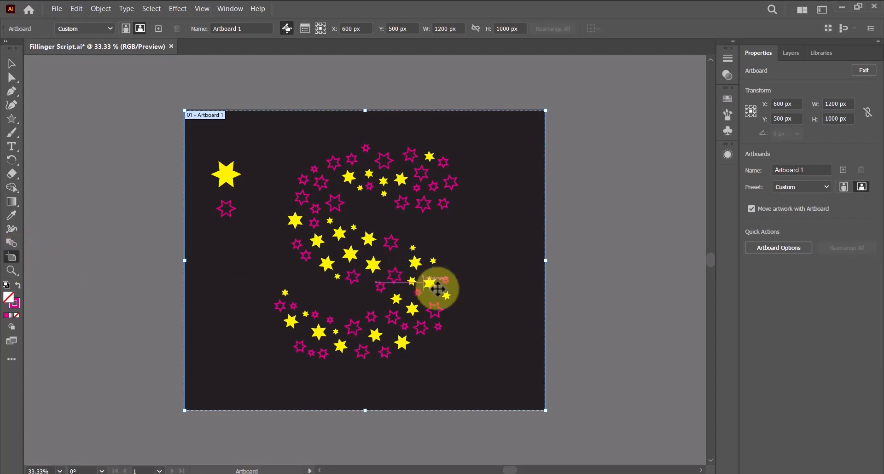
drag(414, 308, 654, 317)
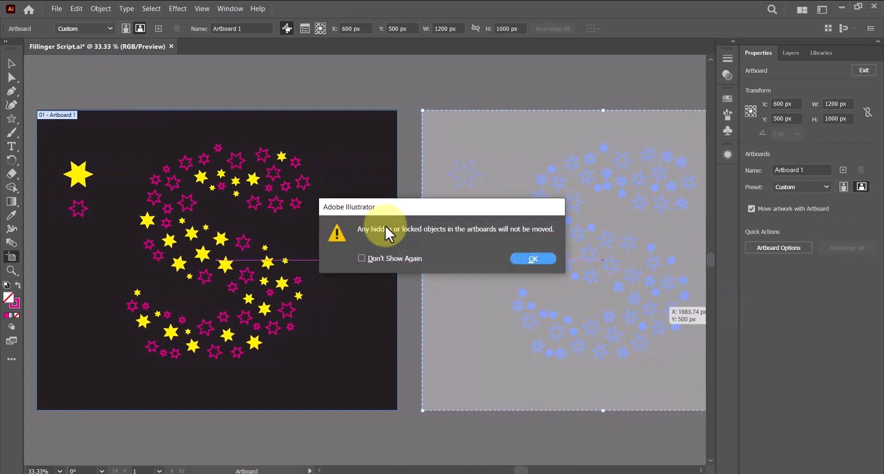
click(516, 262)
Step: Delete all the stars from the duplicated artboard to leave it blank
drag(468, 352, 333, 367)
click(12, 63)
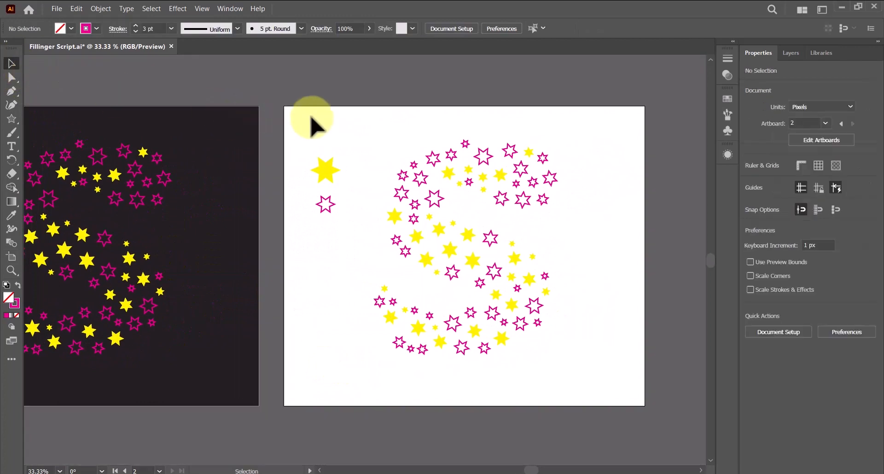
drag(306, 131, 642, 369)
key(Delete)
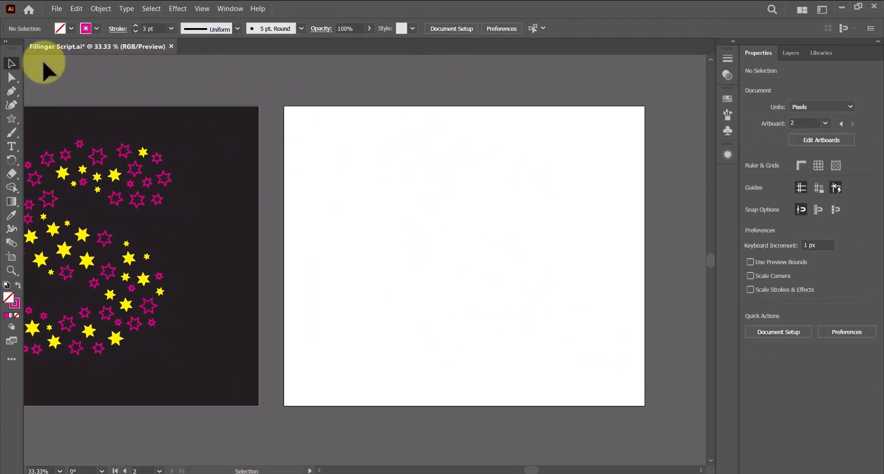
Step: Draw a 1200 × 1000 px rectangle covering the blank second artboard and fill it black with no stroke
drag(11, 119, 66, 119)
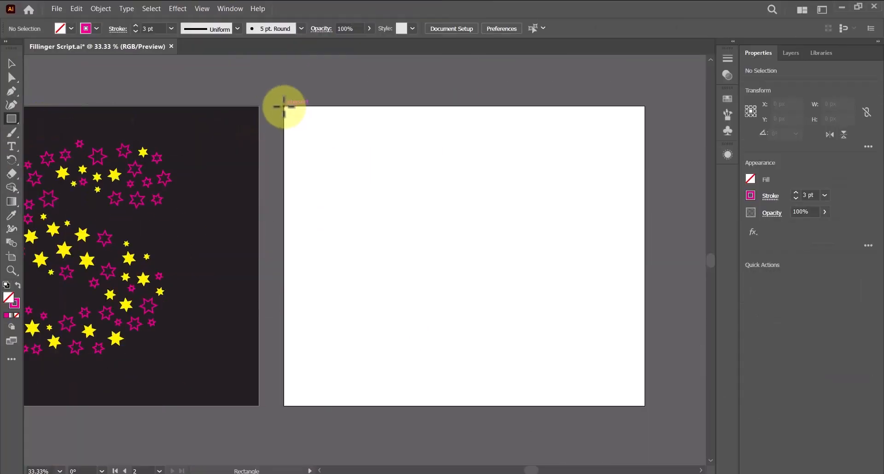
drag(284, 107, 643, 406)
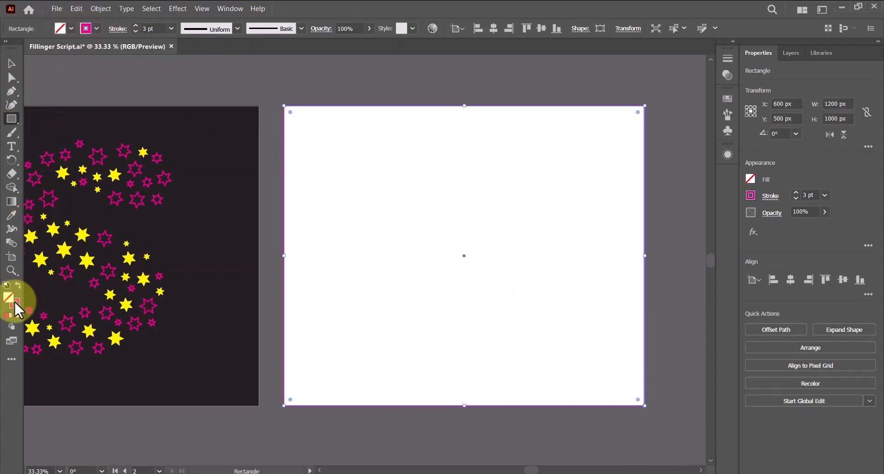
click(17, 285)
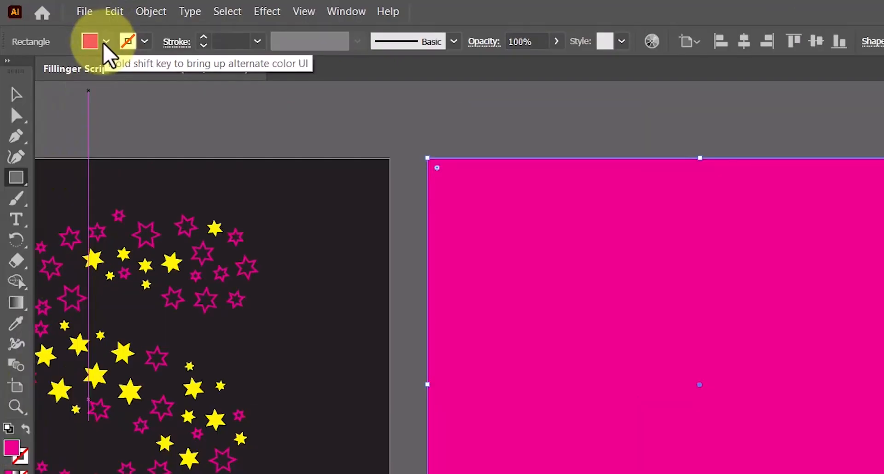
click(69, 28)
click(48, 72)
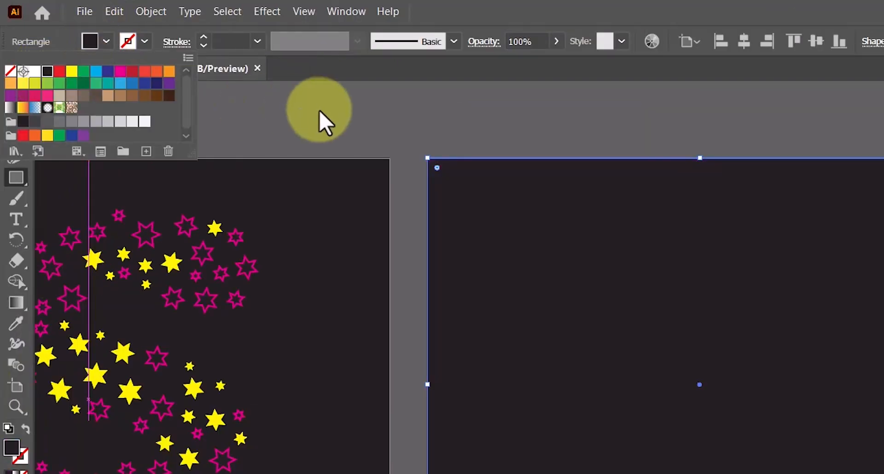
click(313, 105)
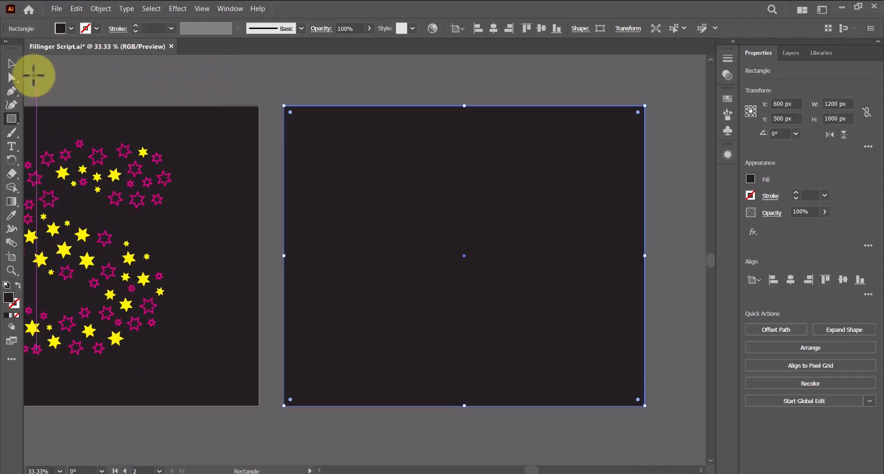
Step: Select the black background rectangle on the second artboard and lock it
click(239, 91)
click(402, 226)
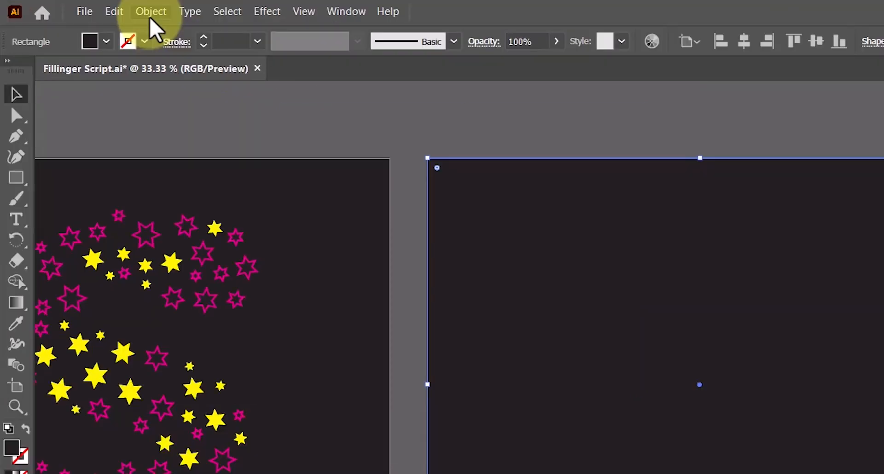
click(151, 19)
mouse_move(197, 136)
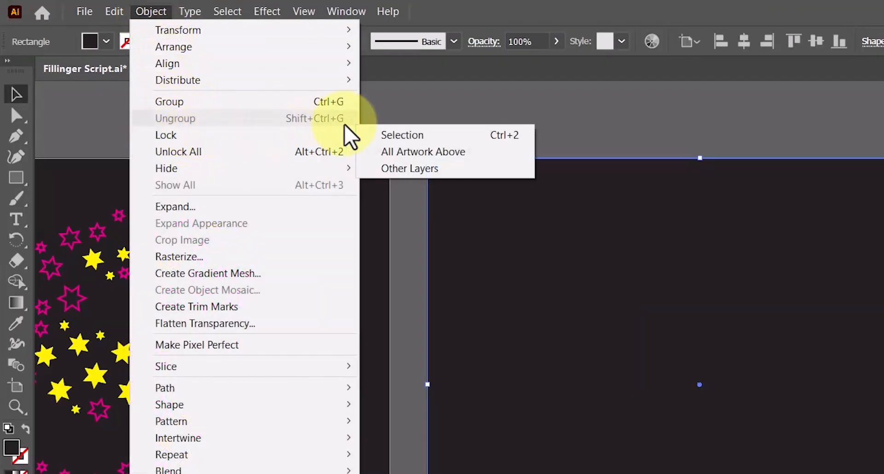
click(402, 135)
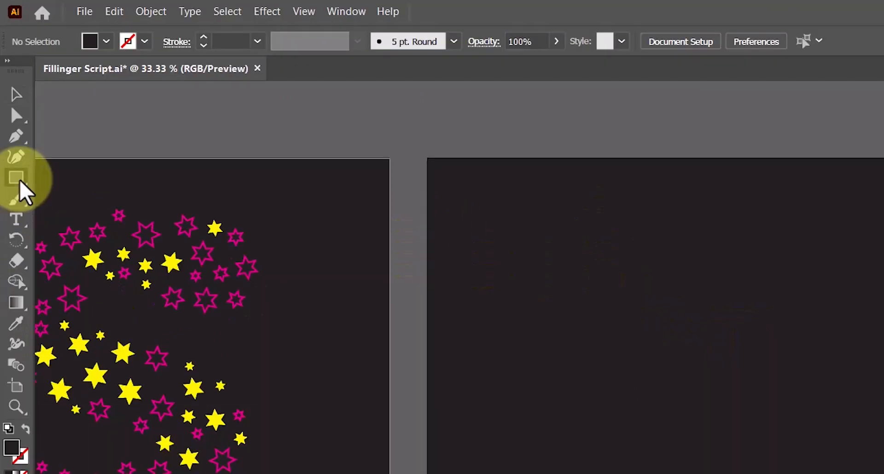
Step: Draw a circle about 778 px in diameter near the center of the second artboard and fill it white
drag(12, 120, 30, 133)
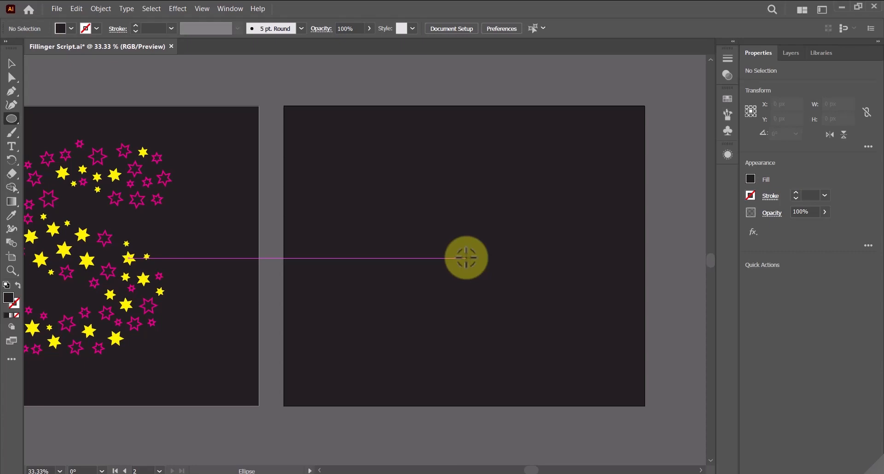
drag(467, 258, 583, 326)
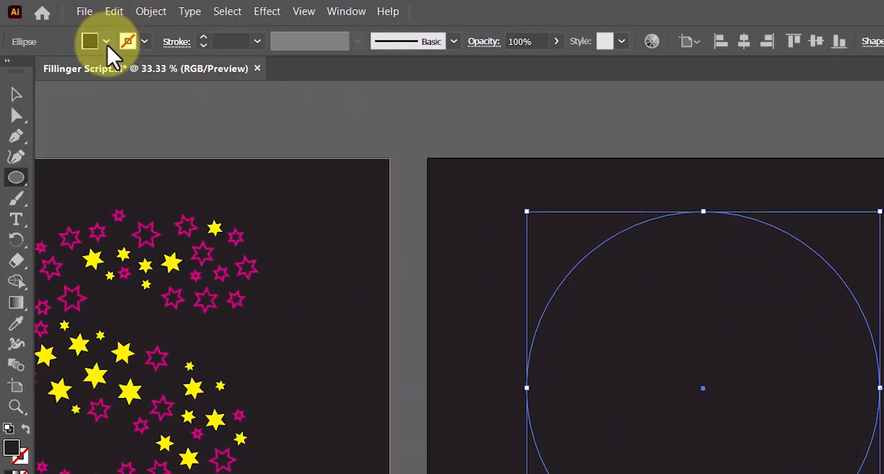
click(71, 28)
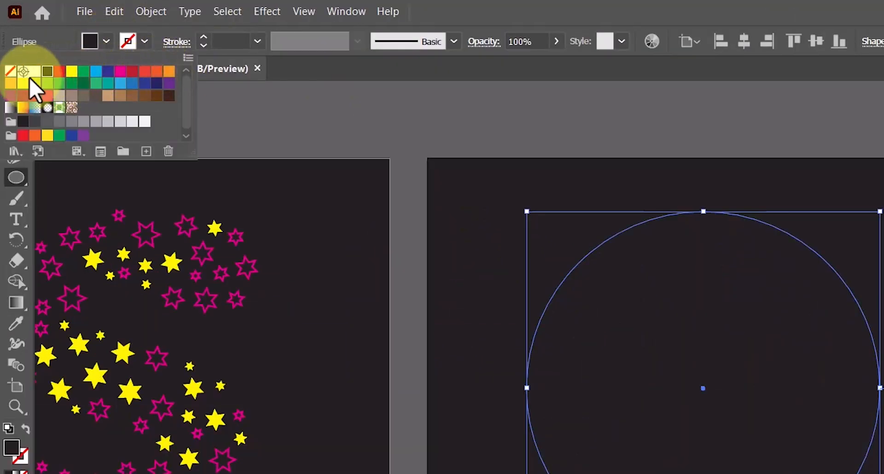
click(35, 71)
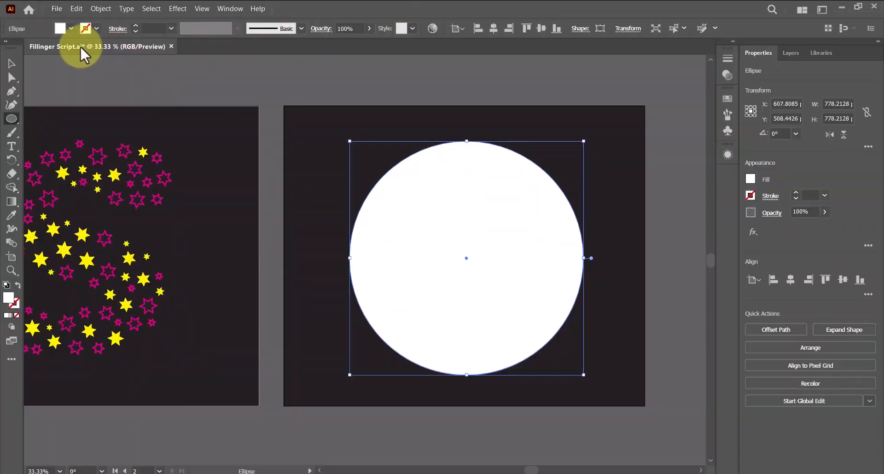
click(167, 77)
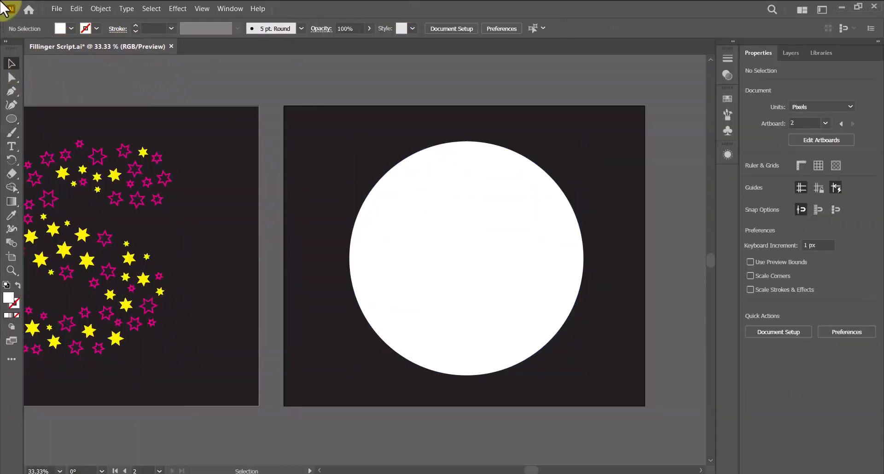
Step: Draw a small white circle about 92 px in diameter in the upper-left corner of the second artboard
key(z)
click(375, 184)
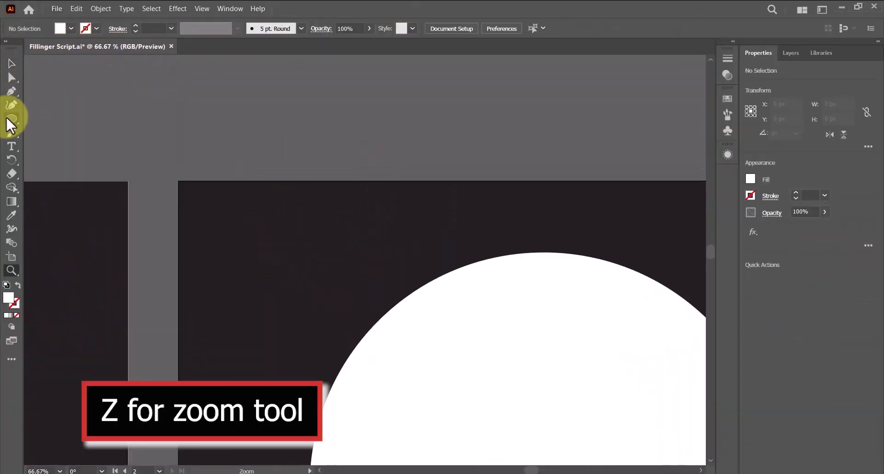
drag(7, 119, 35, 130)
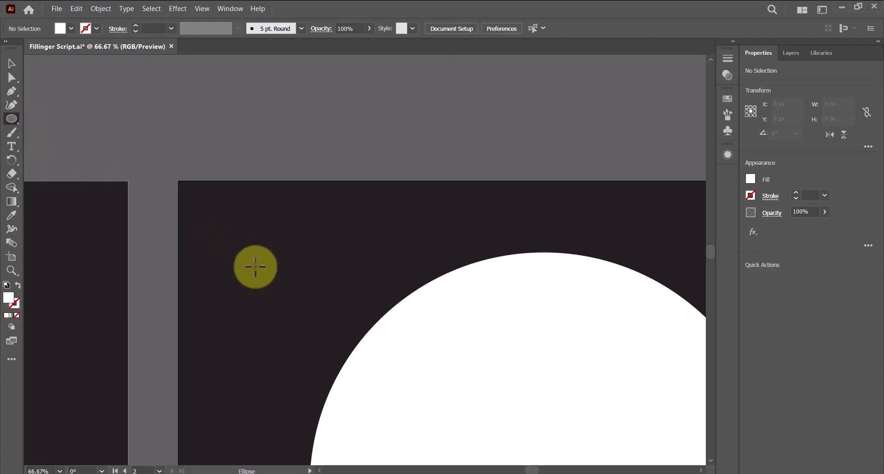
drag(255, 267, 284, 293)
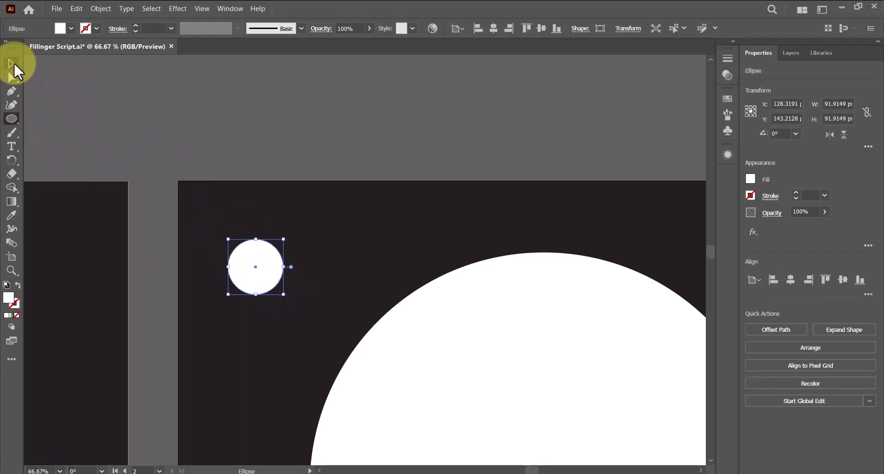
click(12, 64)
Step: Turn the small circle into a four-petal flower with a Pucker & Bloat effect of 86%, and deselect it
click(175, 9)
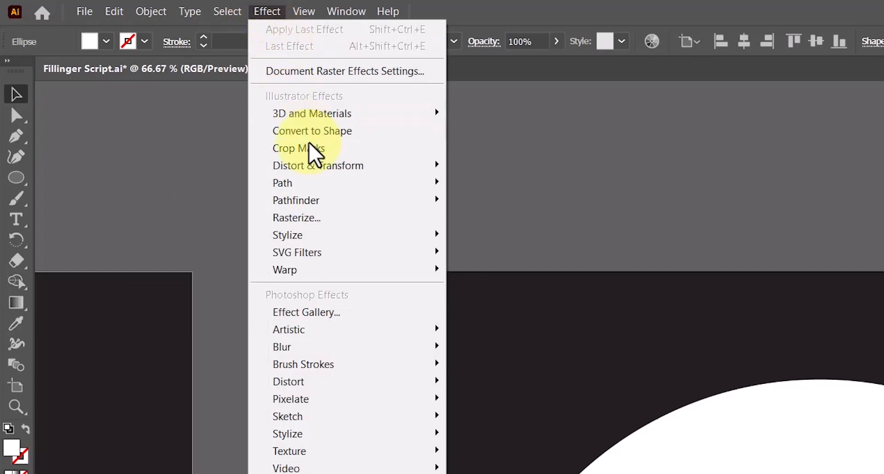
mouse_move(210, 113)
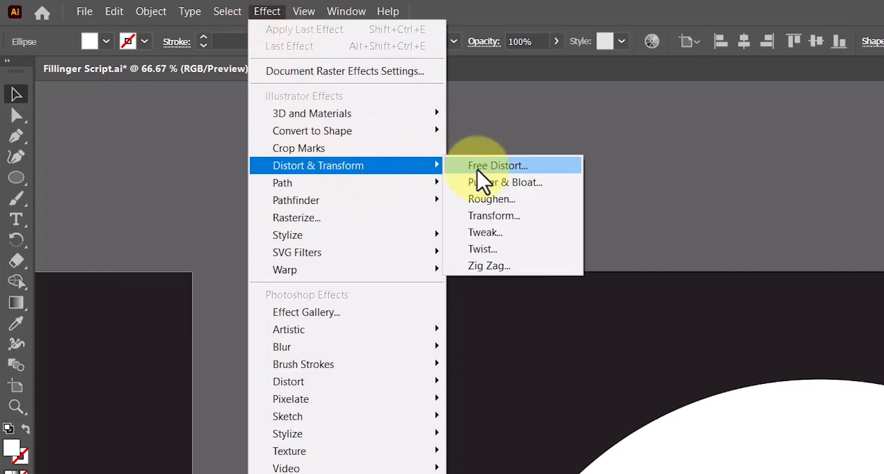
click(479, 182)
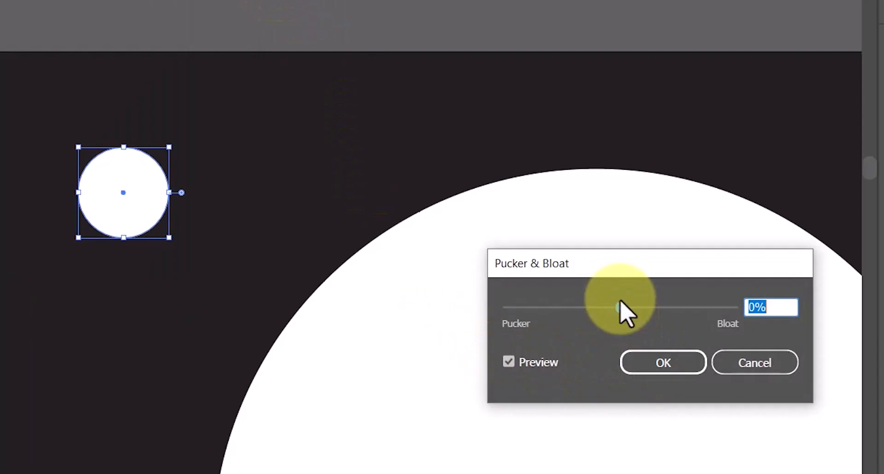
drag(622, 308, 670, 309)
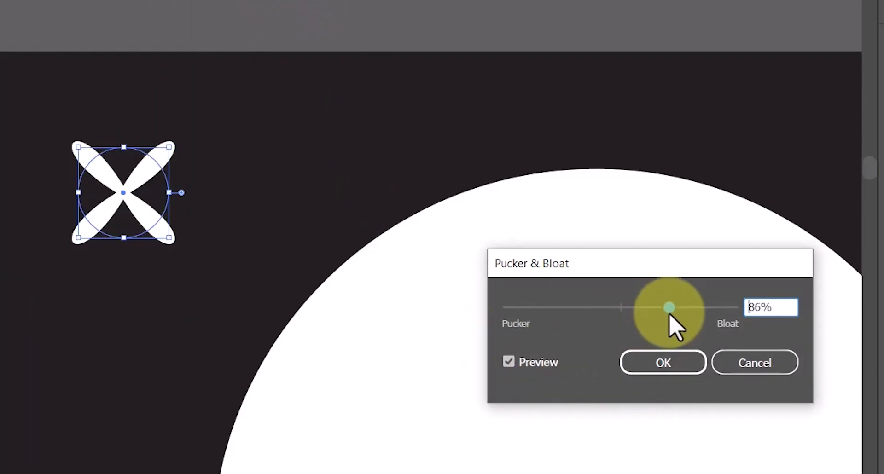
click(663, 363)
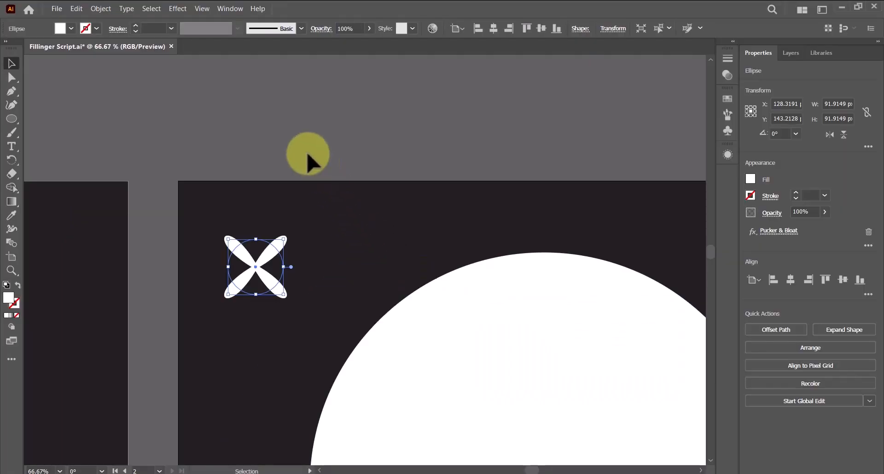
click(133, 144)
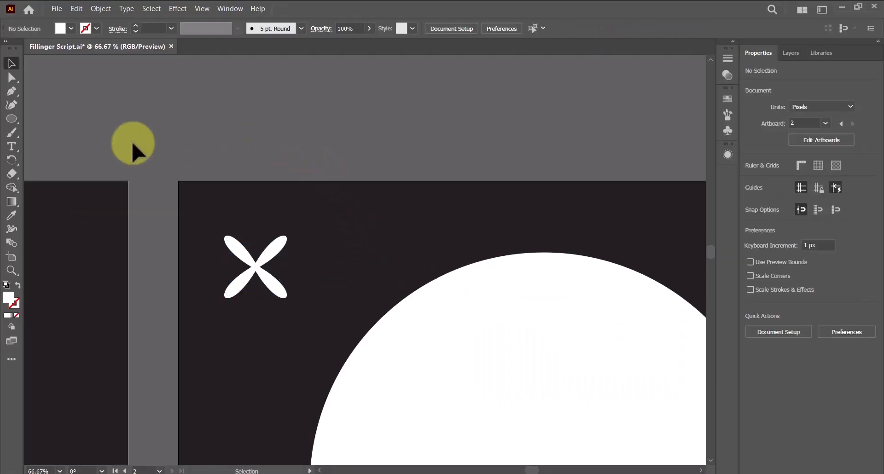
Step: Draw a white hexagon 100 px wide to the right of the four-petal flower
drag(10, 125, 61, 148)
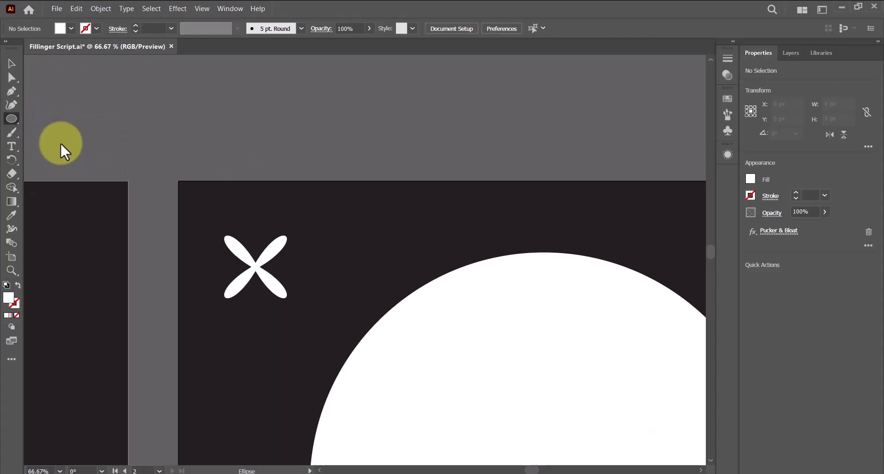
click(363, 255)
click(433, 270)
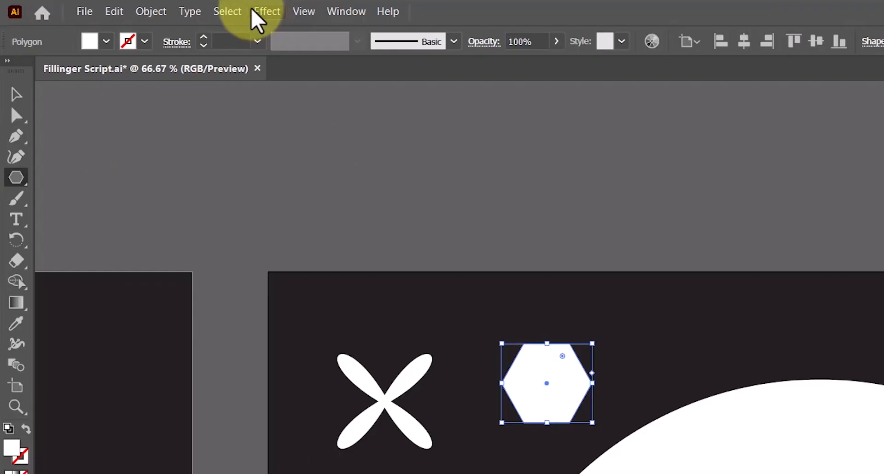
Step: Turn the hexagon into a six-petal flower with a Pucker & Bloat effect of 116%
click(178, 9)
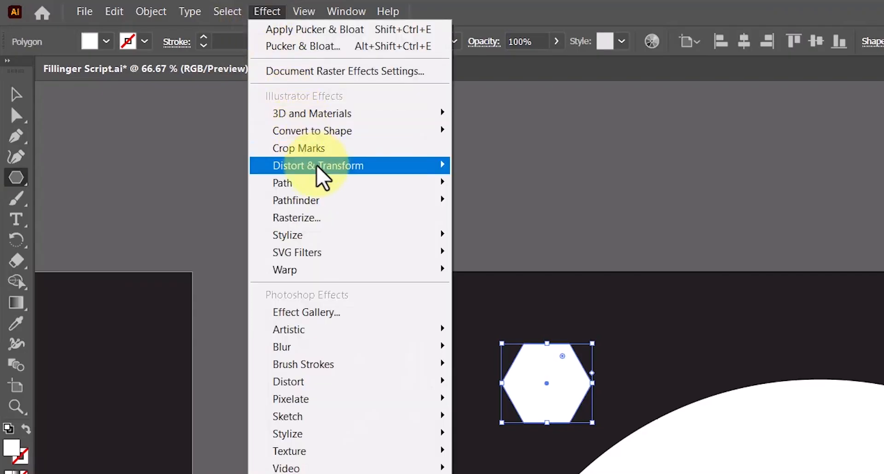
mouse_move(212, 112)
click(509, 183)
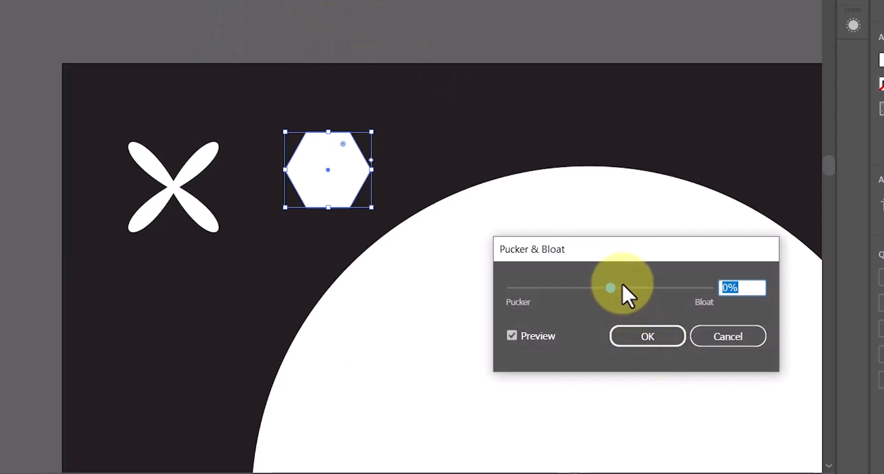
drag(663, 292, 667, 292)
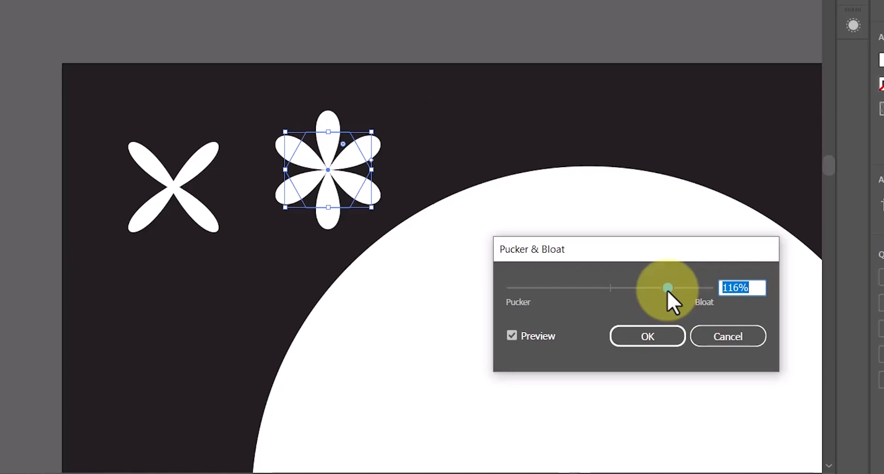
click(662, 341)
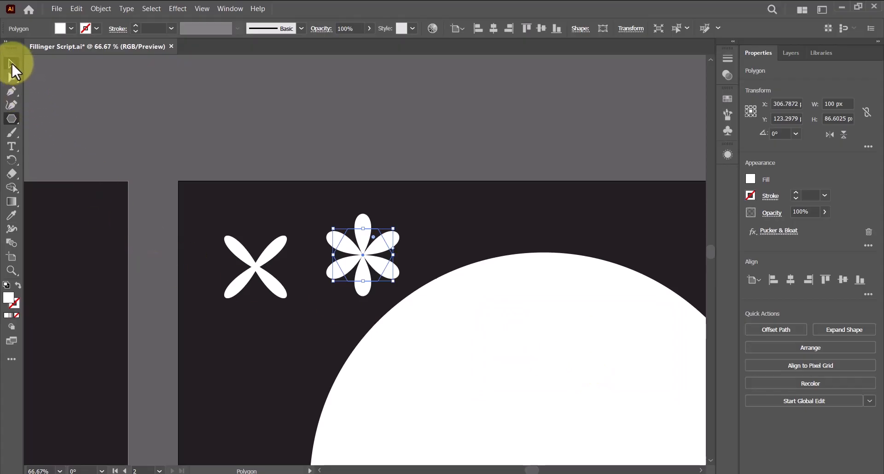
Step: Move both flowers further left on the artboard and place a copy of the six-petal flower to its right
drag(350, 277, 324, 272)
drag(276, 286, 256, 271)
click(300, 252)
drag(344, 254, 419, 266)
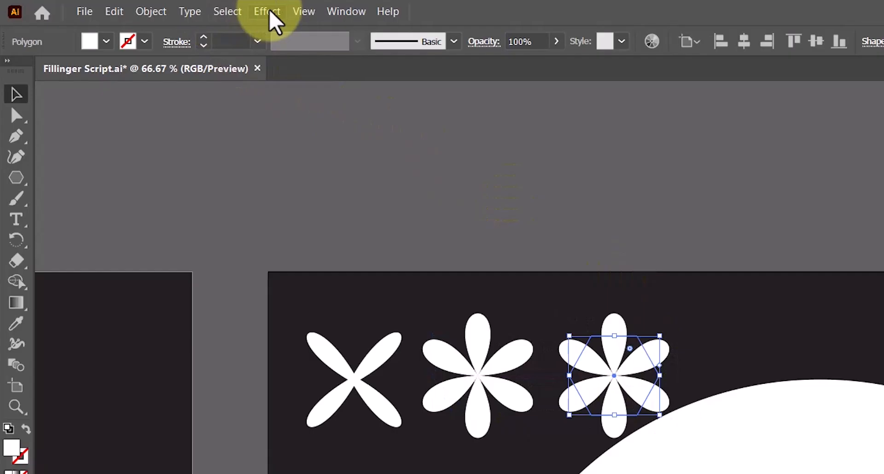
Step: Apply a second Pucker & Bloat effect of -74% to the copied six-petal flower, accepting another instance of the effect
click(177, 8)
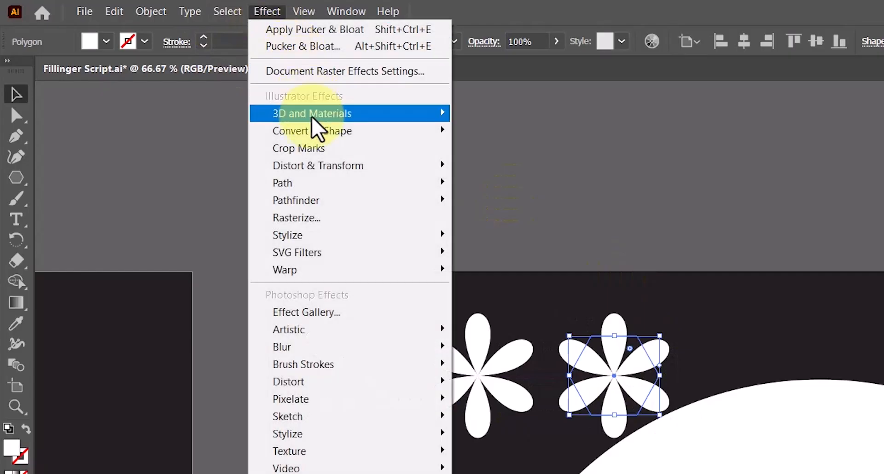
mouse_move(219, 110)
click(507, 184)
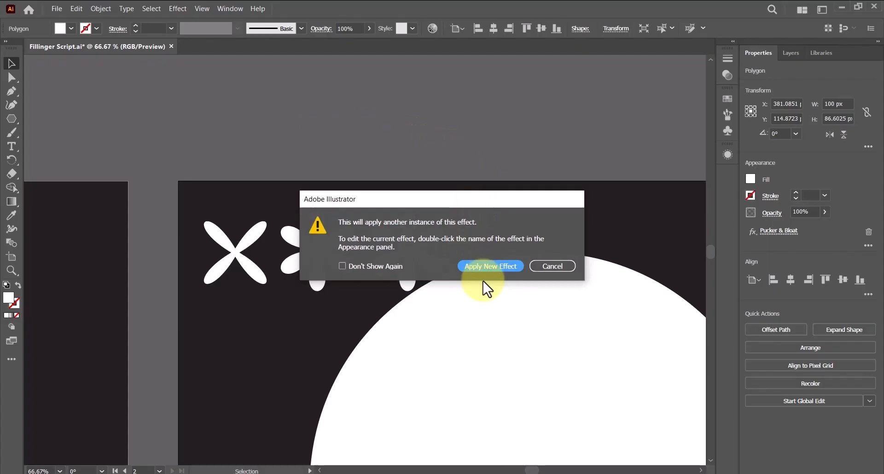
click(485, 266)
drag(559, 337, 541, 336)
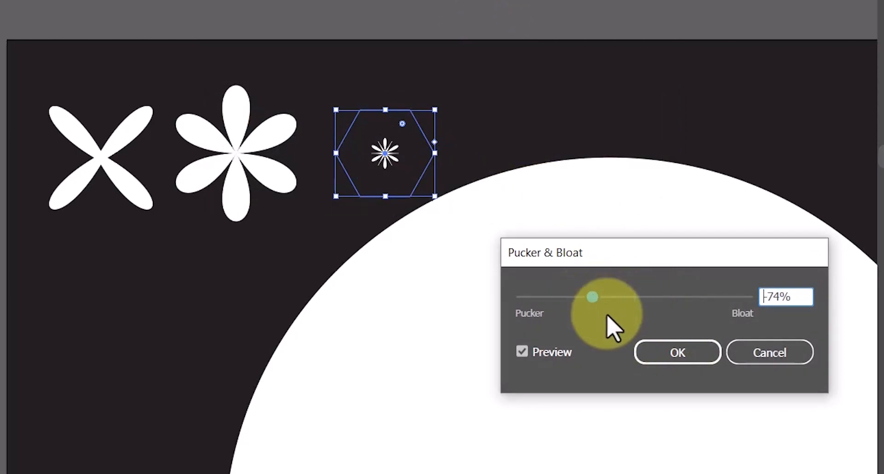
click(675, 354)
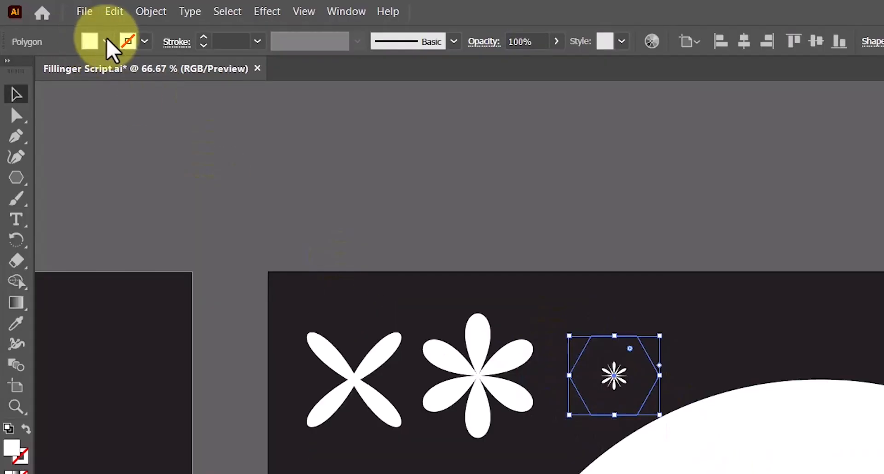
Step: Fill the tiny puckered flower with yellow and deselect it
click(72, 29)
click(47, 50)
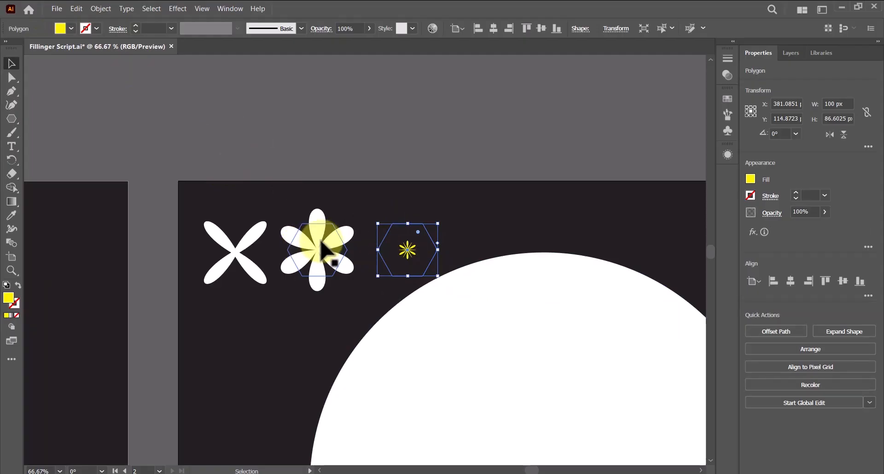
click(486, 383)
Step: Fill the four-petal flower with orange and move the tiny yellow flower closer to the white six-petal flower
click(225, 242)
click(71, 28)
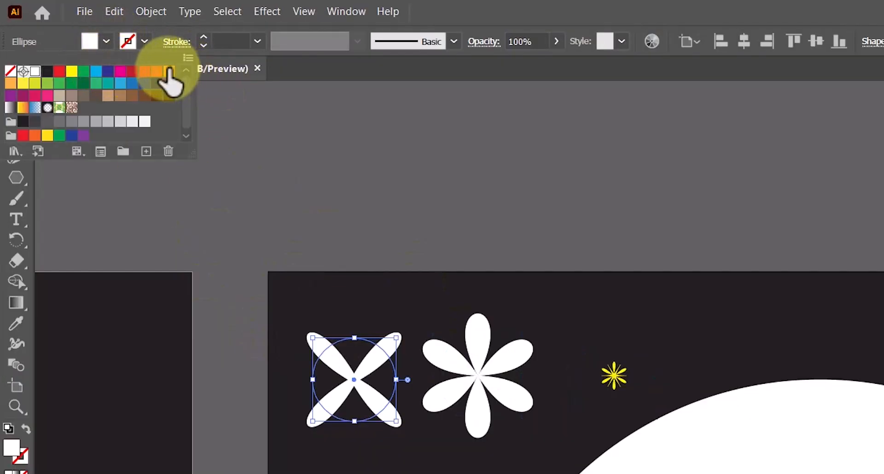
click(169, 70)
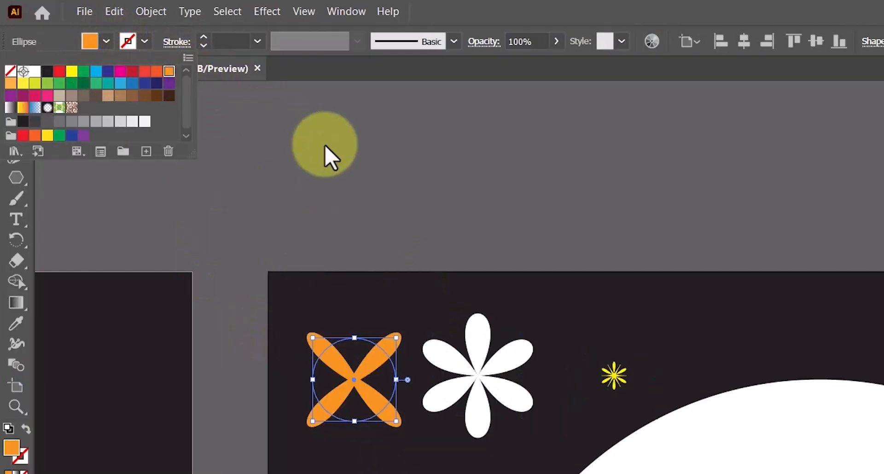
click(325, 154)
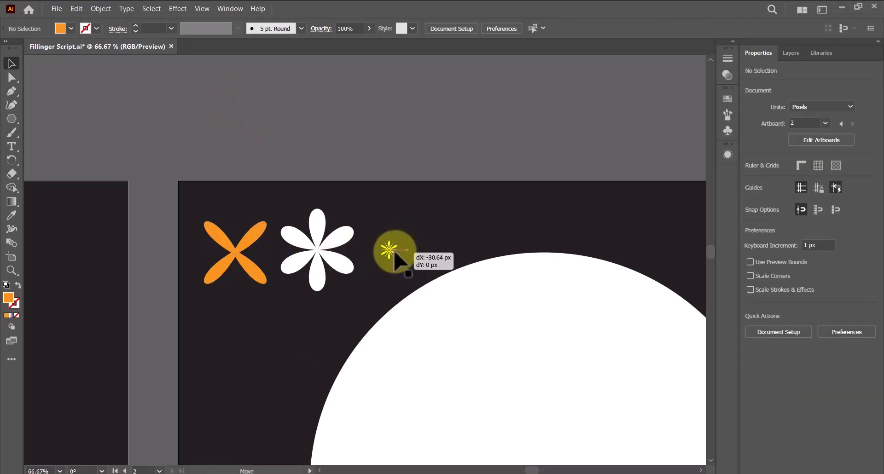
drag(389, 253, 389, 253)
Step: Align the three flowers on their vertical centers and group them
click(239, 260)
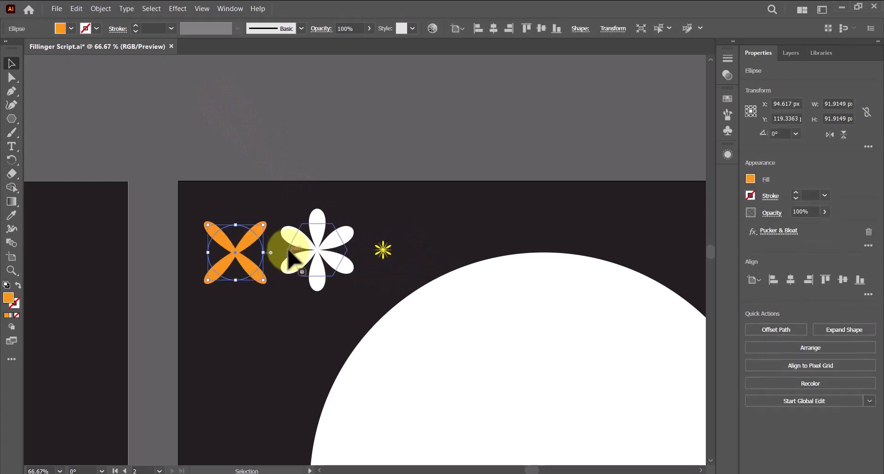
shift+click(343, 255)
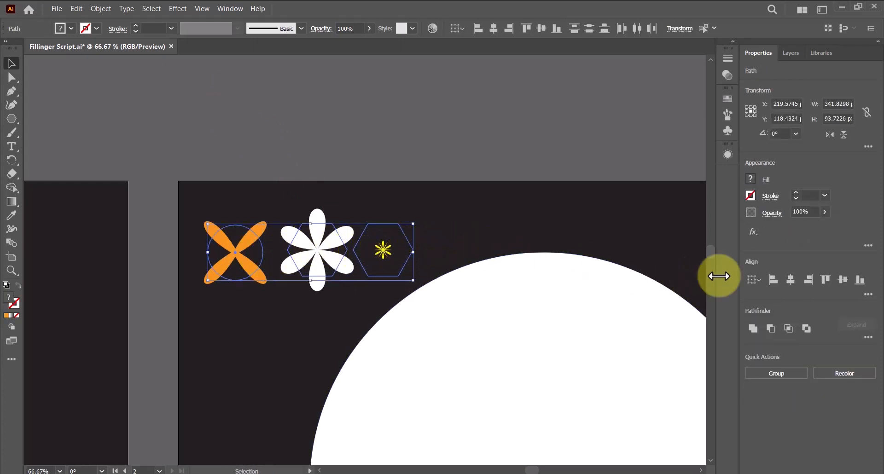
click(843, 280)
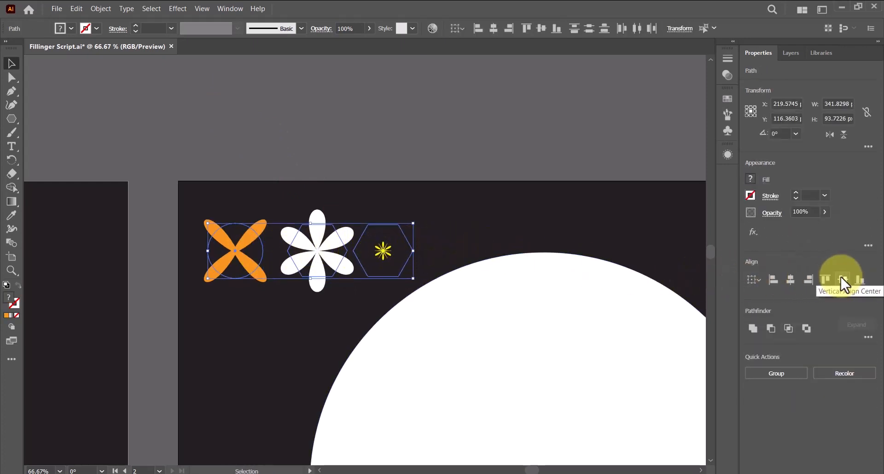
click(795, 374)
click(431, 139)
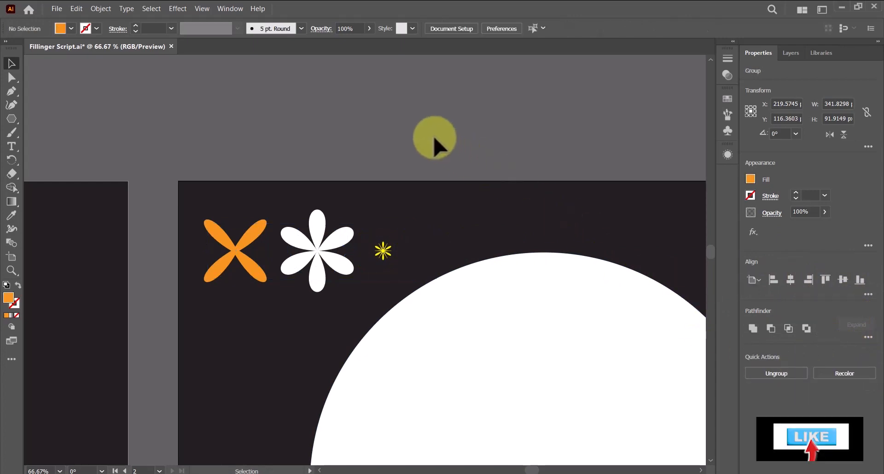
Step: Move the flower group onto the upper half of the large white circle and deselect it
key(ctrl+minus)
key(ctrl+minus)
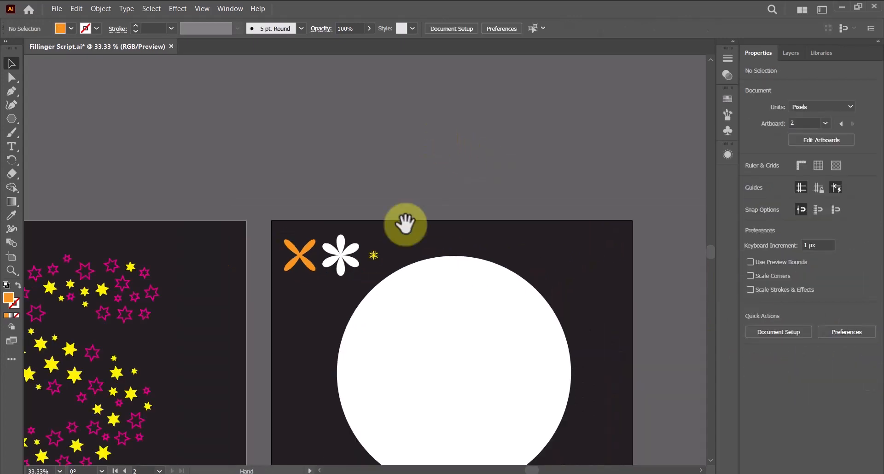
drag(405, 225, 316, 174)
drag(205, 134, 317, 222)
drag(309, 215, 310, 214)
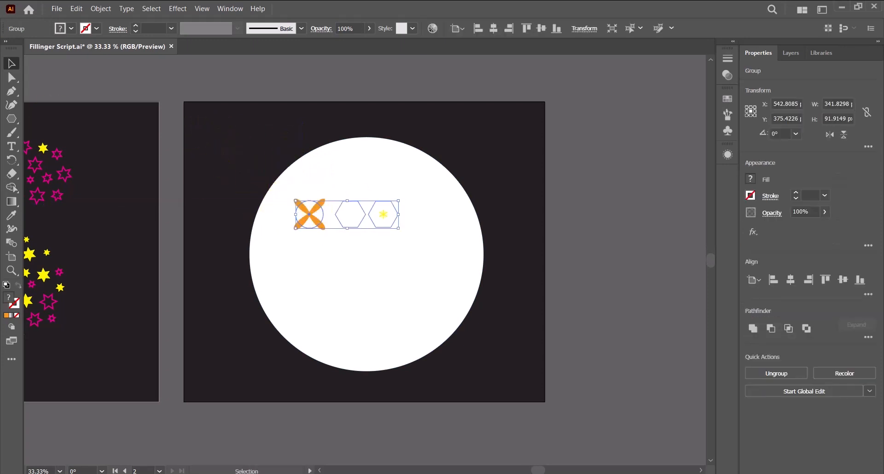
click(286, 122)
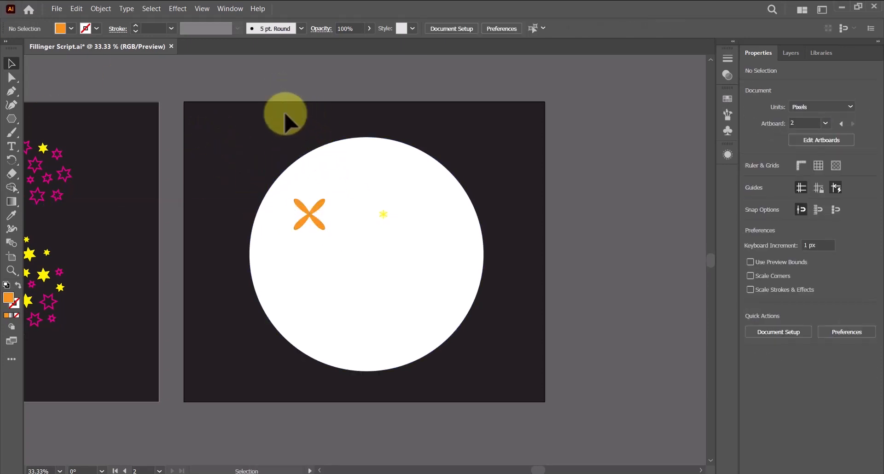
Step: Fill the circle with the flower group using the Fillinger script, with sizes from 4 to 10%, resize value 70, random rotation and random items
click(447, 343)
shift+click(318, 205)
click(55, 9)
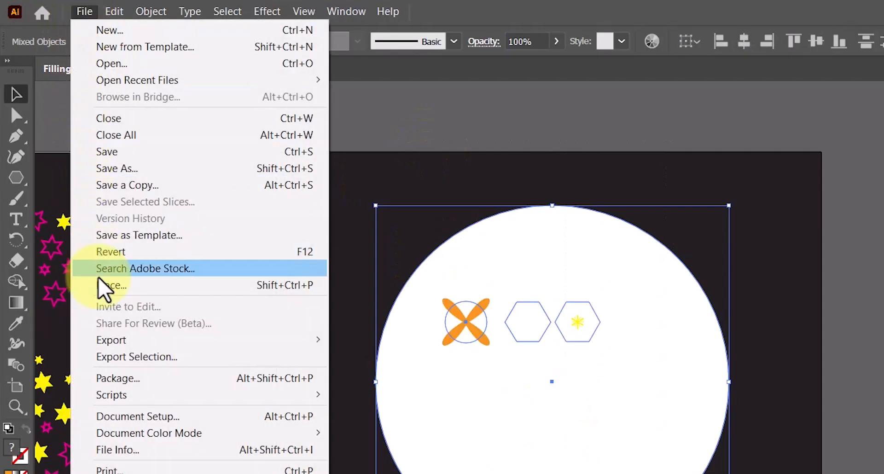
mouse_move(292, 397)
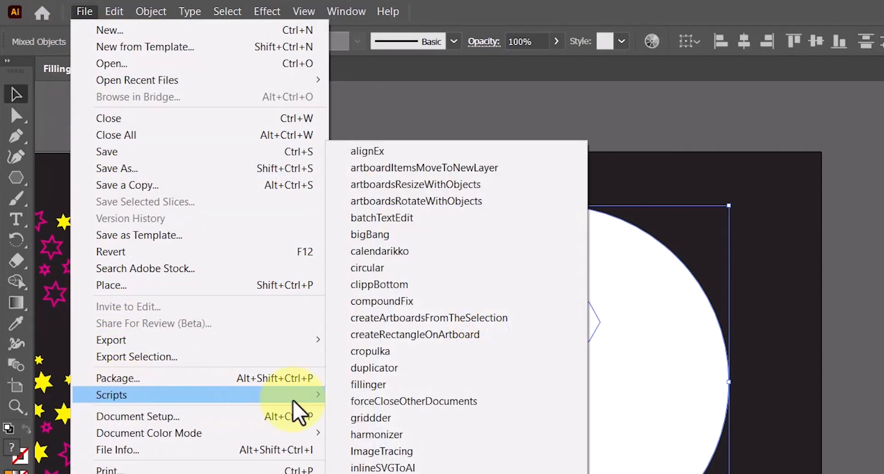
click(362, 390)
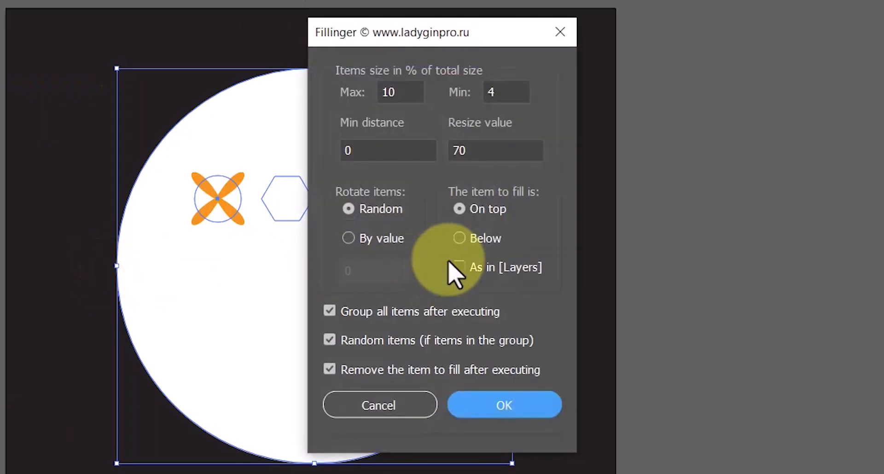
click(506, 406)
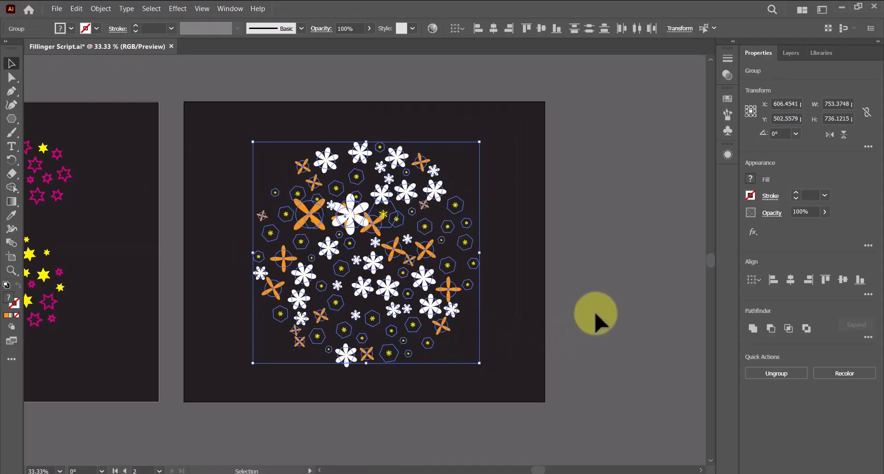
Step: Delete the original three-flower group that overlaps the filled circle
click(559, 288)
drag(306, 214, 188, 107)
key(Delete)
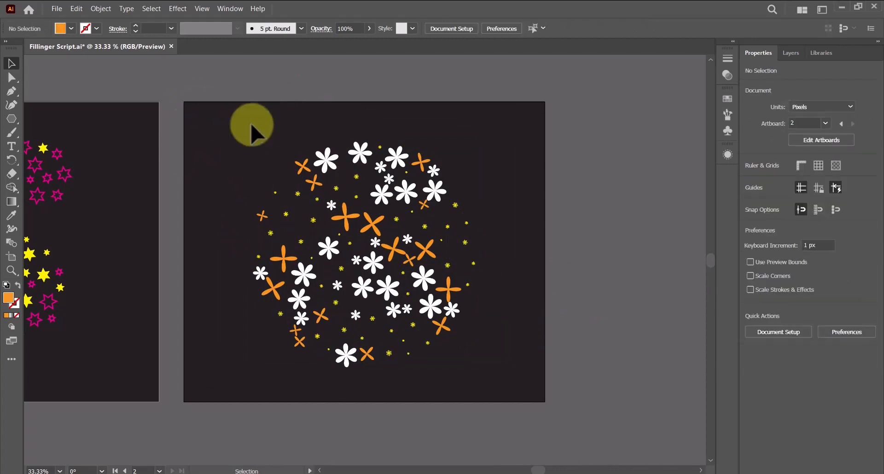
Step: Delete the original yellow and magenta star group beside the letter S on the first artboard
drag(339, 280, 547, 281)
drag(44, 135, 87, 226)
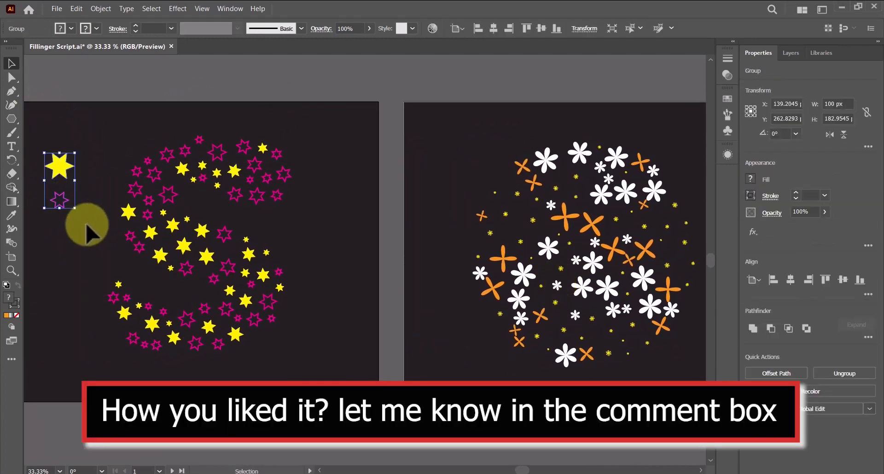
key(Delete)
drag(173, 283, 123, 290)
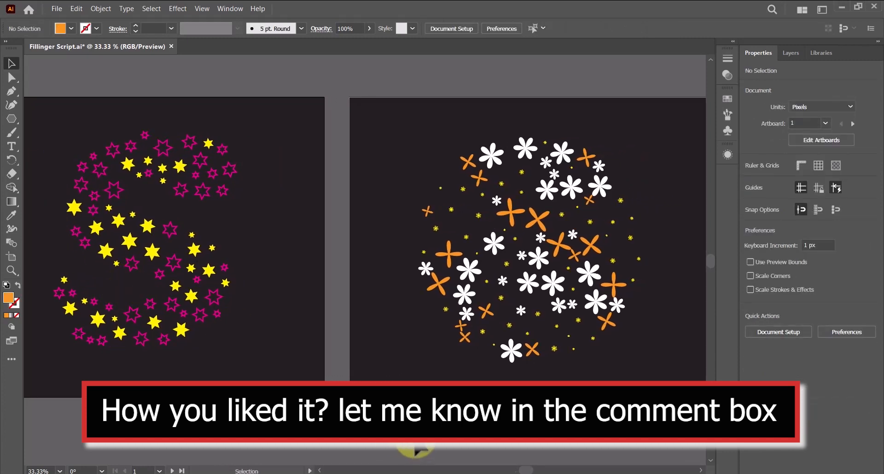